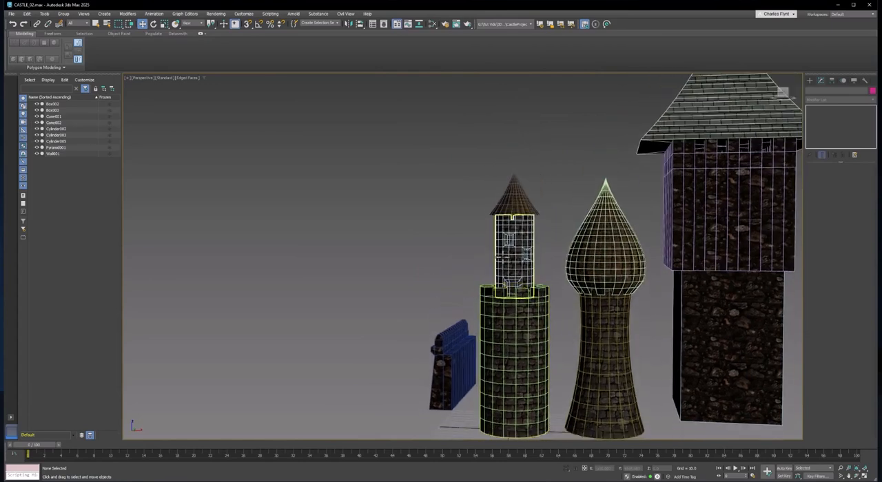
Switch to the browser's barred windows image results, view the iStock prison barred window photo as reference, and return to 3ds Max.
{"action": "scroll", "coordinate": [503, 257], "scroll_direction": "up", "scroll_amount": 8}
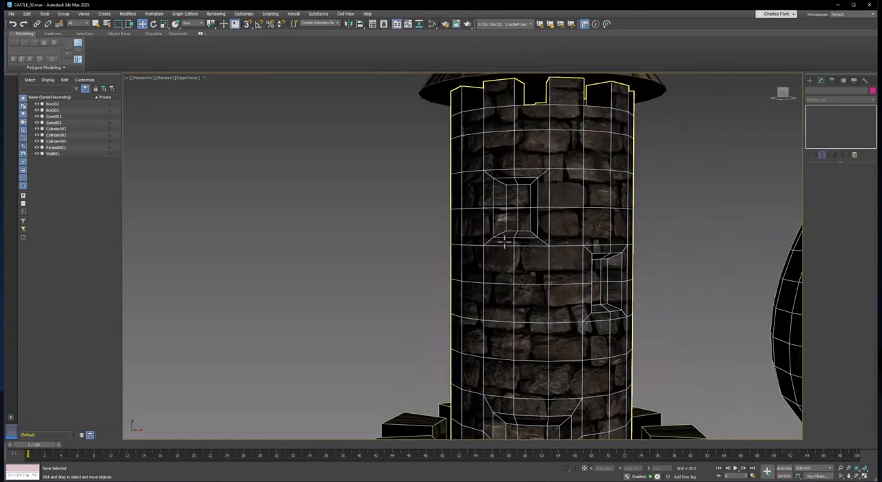
{"action": "scroll", "coordinate": [508, 225], "scroll_direction": "up", "scroll_amount": 2}
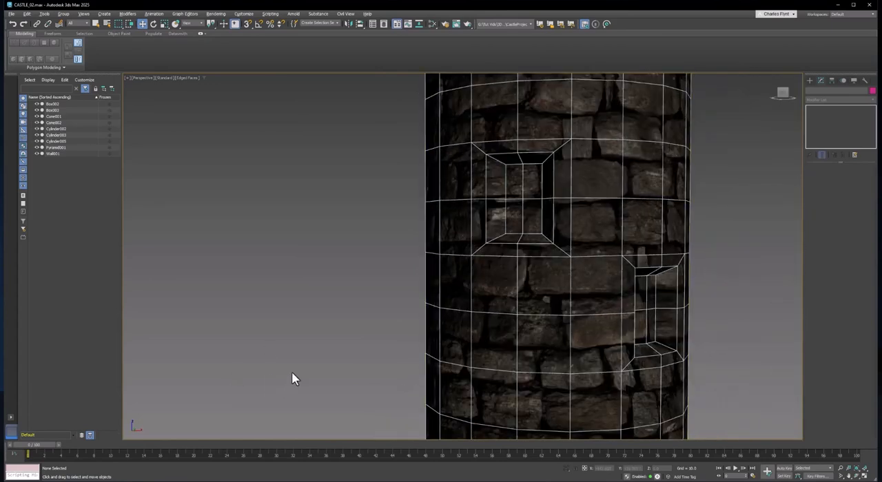
{"action": "key", "text": "alt+Tab"}
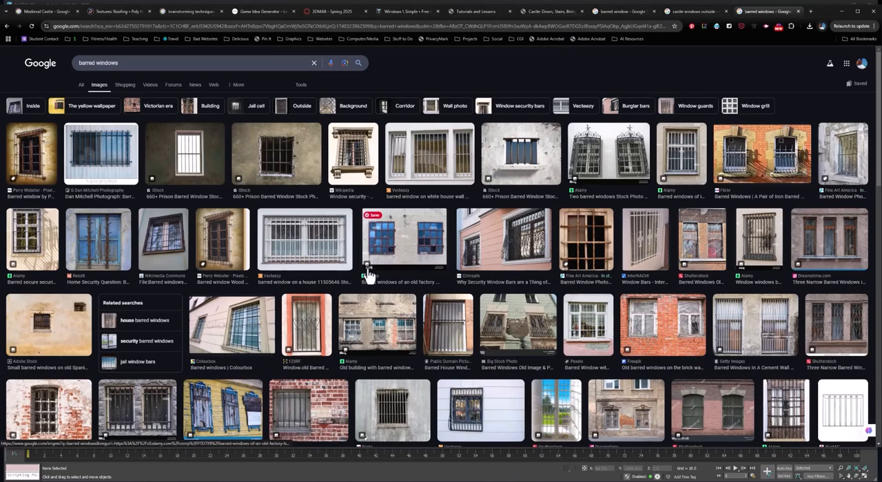
{"action": "left_click", "coordinate": [292, 164]}
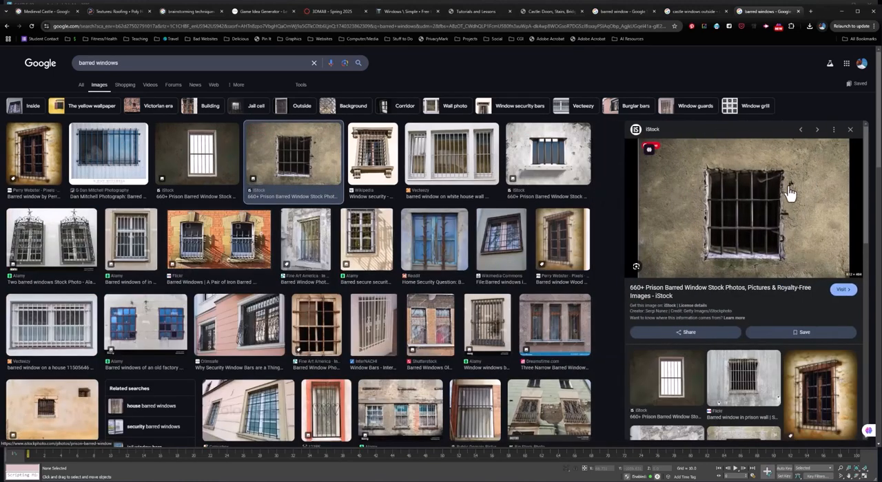
{"action": "key", "text": "alt+Tab"}
Select the narrow upper tower cylinder and add an Edit Poly modifier above its UVW Map.
{"action": "scroll", "coordinate": [545, 214], "scroll_direction": "down", "scroll_amount": 4}
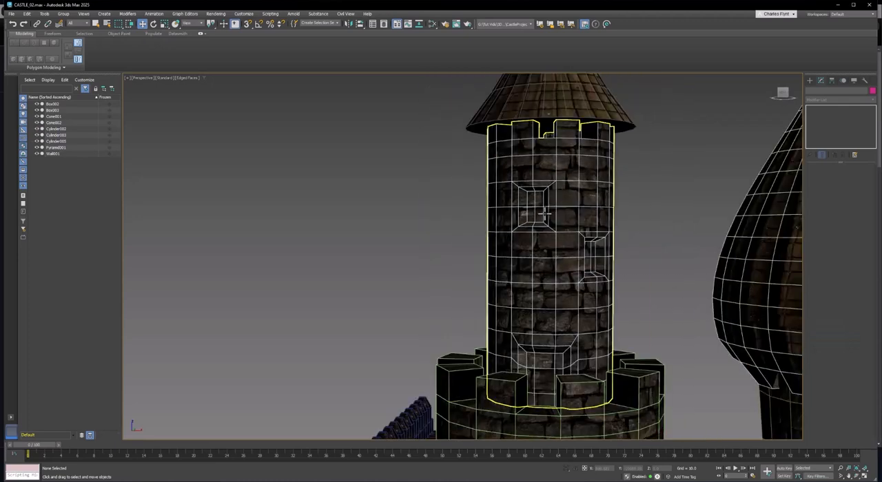
{"action": "scroll", "coordinate": [546, 214], "scroll_direction": "up", "scroll_amount": 6}
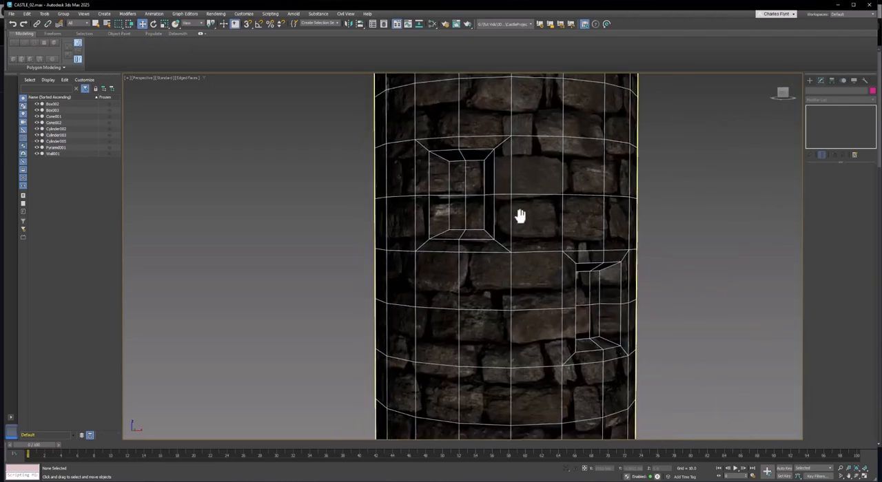
{"action": "middle_click_drag", "start_coordinate": [520, 216], "coordinate": [536, 210]}
{"action": "scroll", "coordinate": [504, 164], "scroll_direction": "up", "scroll_amount": 2}
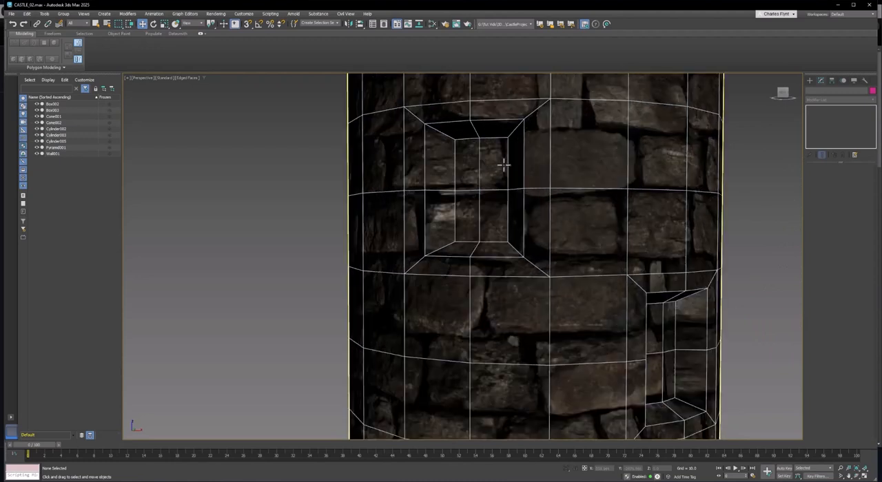
{"action": "middle_click_drag", "start_coordinate": [494, 173], "coordinate": [490, 191]}
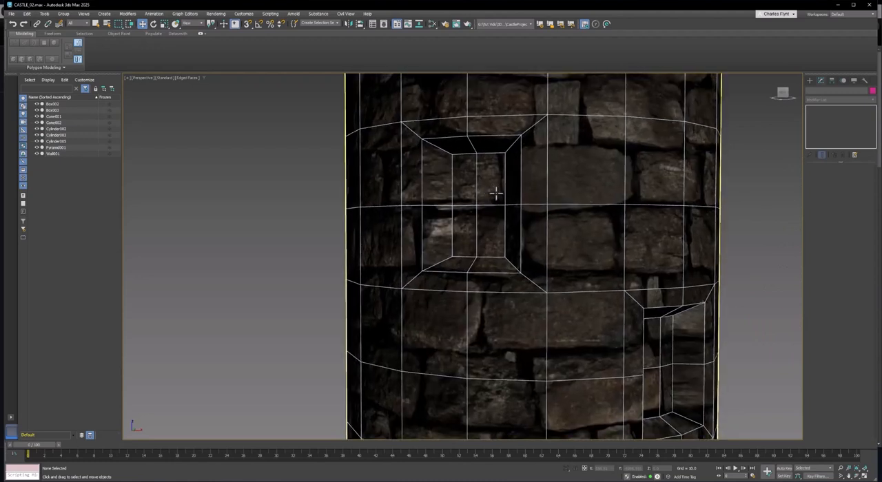
{"action": "right_click", "coordinate": [561, 149]}
{"action": "left_click", "coordinate": [561, 150]}
{"action": "left_click", "coordinate": [560, 151]}
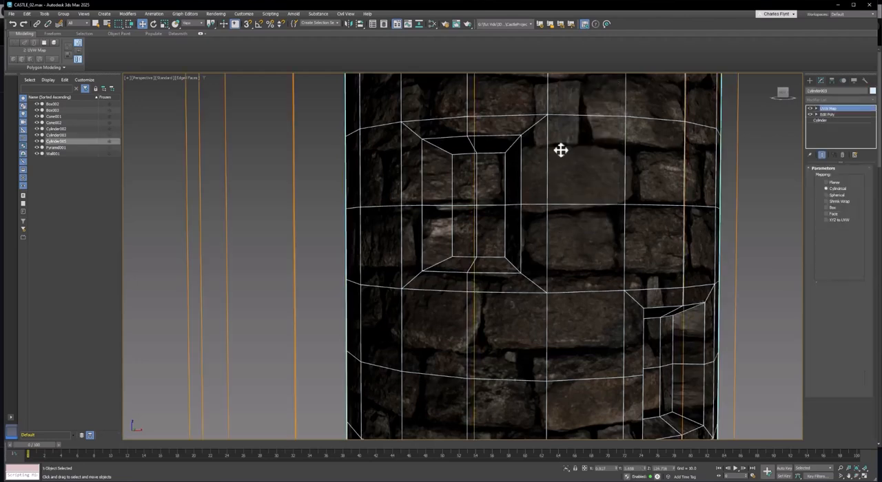
{"action": "scroll", "coordinate": [573, 247], "scroll_direction": "down", "scroll_amount": 2}
{"action": "middle_click_drag", "start_coordinate": [509, 210], "coordinate": [496, 224]}
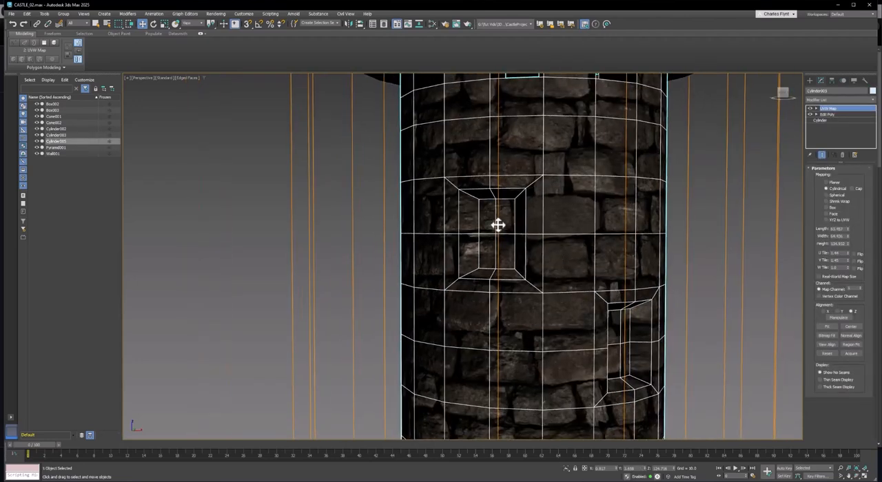
{"action": "left_click", "coordinate": [836, 101]}
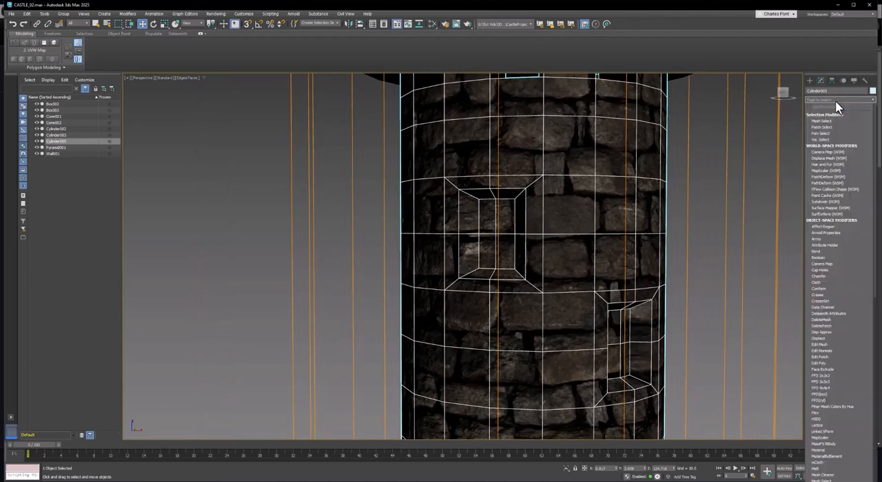
{"action": "left_click", "coordinate": [831, 361]}
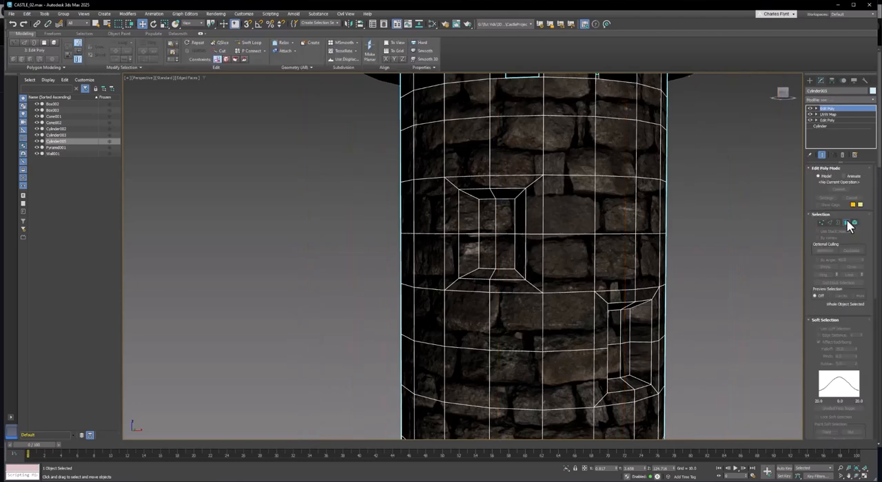
Select the four back polygons inside the recess of the tower's highest window at polygon level.
{"action": "left_click", "coordinate": [846, 223]}
{"action": "left_click", "coordinate": [501, 218]}
{"action": "left_click", "coordinate": [504, 241], "text": "ctrl"}
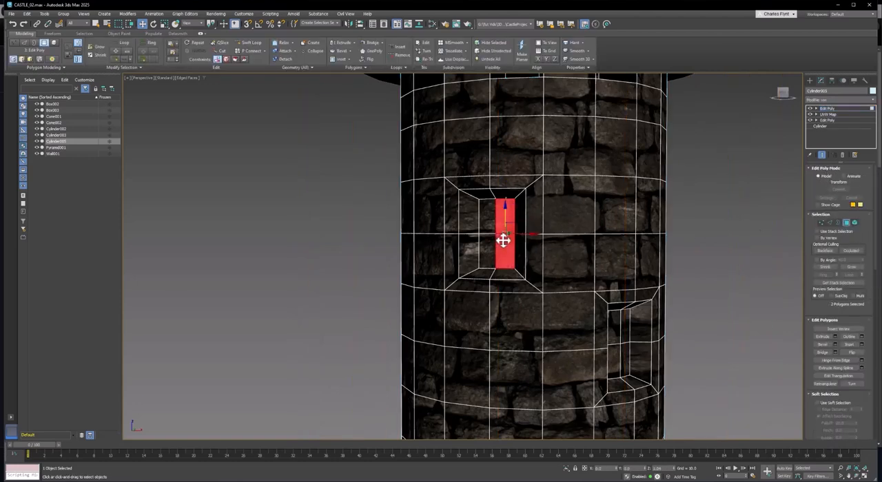
{"action": "left_click_drag", "start_coordinate": [503, 240], "coordinate": [503, 241]}
{"action": "key", "text": "q"}
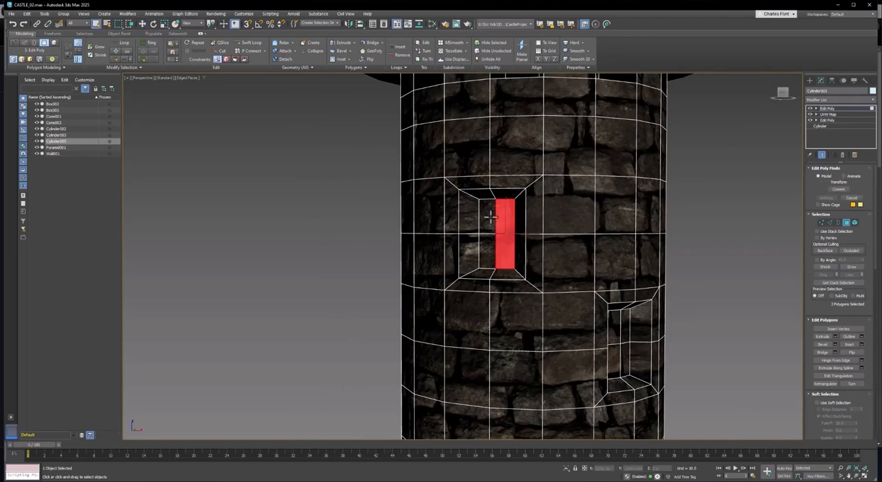
{"action": "left_click", "coordinate": [490, 217], "text": "ctrl"}
{"action": "left_click", "coordinate": [487, 252], "text": "ctrl"}
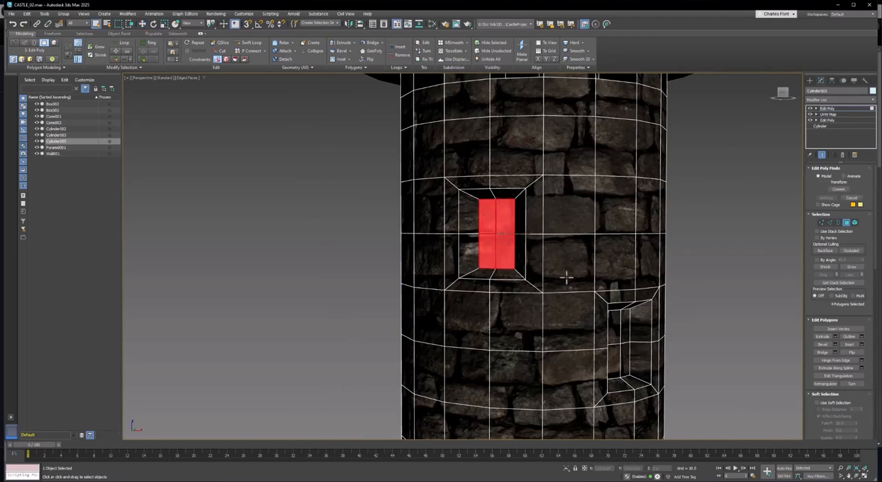
Add the four back polygons of the lower neighbouring window recess to the selection.
{"action": "middle_click_drag", "start_coordinate": [612, 336], "coordinate": [638, 338], "text": "alt"}
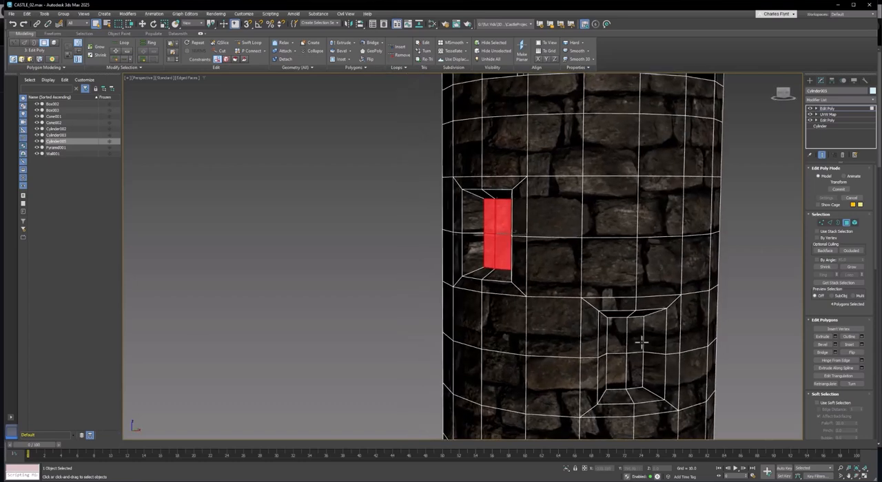
{"action": "left_click", "coordinate": [616, 335], "text": "ctrl"}
{"action": "left_click", "coordinate": [619, 376], "text": "ctrl"}
{"action": "left_click", "coordinate": [632, 368], "text": "ctrl"}
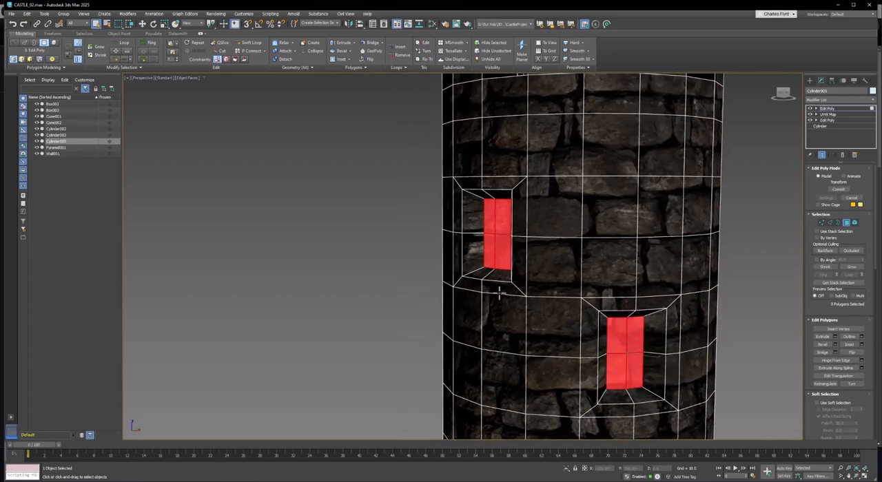
Add the four back polygons of the window recess on the tower's far side to the selection.
{"action": "middle_click_drag", "start_coordinate": [478, 264], "coordinate": [475, 263]}
{"action": "scroll", "coordinate": [476, 265], "scroll_direction": "down", "scroll_amount": 4}
{"action": "middle_click_drag", "start_coordinate": [473, 295], "coordinate": [449, 316], "text": "alt"}
{"action": "left_click", "coordinate": [448, 317], "text": "ctrl"}
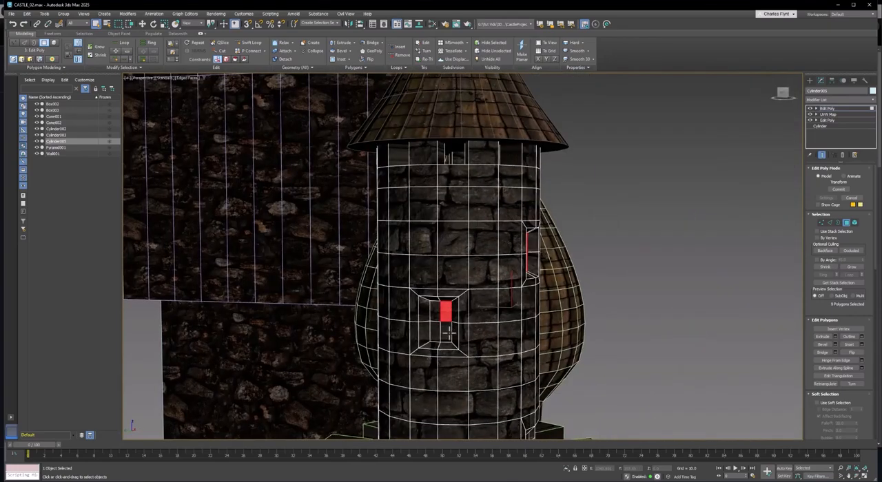
{"action": "left_click", "coordinate": [449, 332], "text": "ctrl"}
{"action": "left_click", "coordinate": [436, 332], "text": "ctrl"}
{"action": "left_click", "coordinate": [436, 317], "text": "ctrl"}
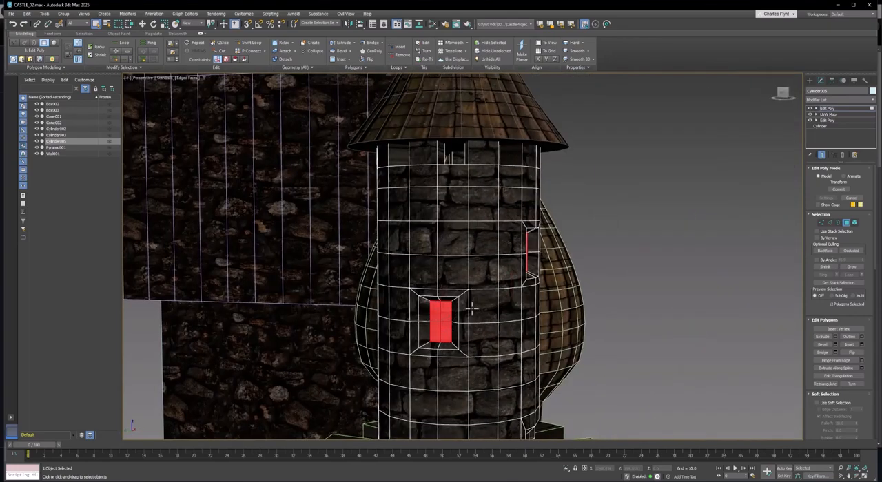
Check around the tower for remaining windows and delete the selected back polygons to open all three windows.
{"action": "scroll", "coordinate": [473, 309], "scroll_direction": "down", "scroll_amount": 5}
{"action": "scroll", "coordinate": [513, 303], "scroll_direction": "down", "scroll_amount": 2}
{"action": "middle_click_drag", "start_coordinate": [514, 301], "coordinate": [472, 184], "text": "alt"}
{"action": "scroll", "coordinate": [490, 305], "scroll_direction": "up", "scroll_amount": 2}
{"action": "scroll", "coordinate": [485, 287], "scroll_direction": "up", "scroll_amount": 5}
{"action": "middle_click_drag", "start_coordinate": [485, 287], "coordinate": [494, 251]}
{"action": "middle_click_drag", "start_coordinate": [494, 250], "coordinate": [508, 424]}
{"action": "middle_click_drag", "start_coordinate": [517, 301], "coordinate": [522, 300], "text": "alt"}
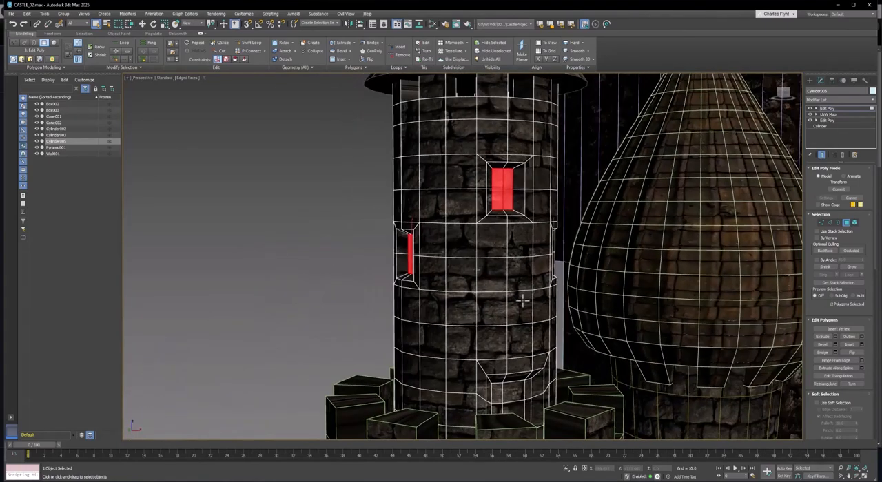
{"action": "key", "text": "Delete"}
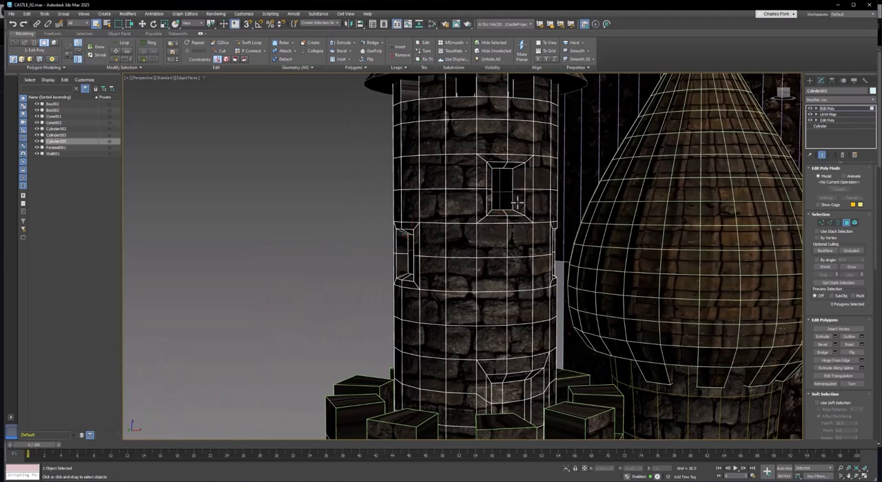
Examine the open windows and the tower's hollow interior up close and from several angles.
{"action": "scroll", "coordinate": [517, 204], "scroll_direction": "up", "scroll_amount": 3}
{"action": "middle_click_drag", "start_coordinate": [516, 208], "coordinate": [538, 261]}
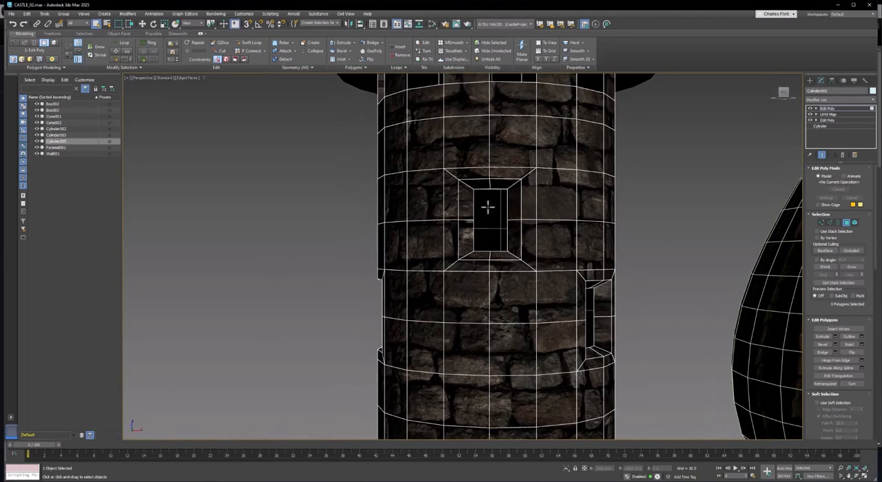
{"action": "scroll", "coordinate": [487, 207], "scroll_direction": "up", "scroll_amount": 6}
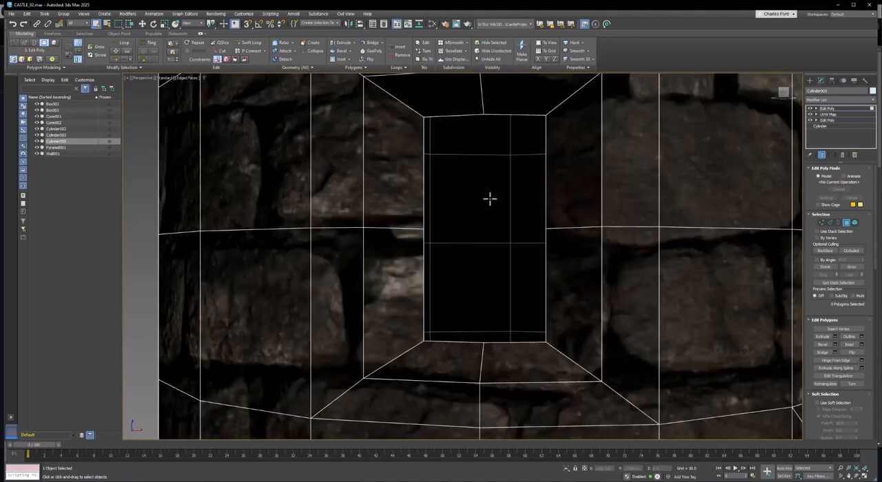
{"action": "scroll", "coordinate": [492, 203], "scroll_direction": "down", "scroll_amount": 6}
{"action": "middle_click_drag", "start_coordinate": [499, 211], "coordinate": [469, 261]}
{"action": "middle_click_drag", "start_coordinate": [513, 250], "coordinate": [478, 257], "text": "alt"}
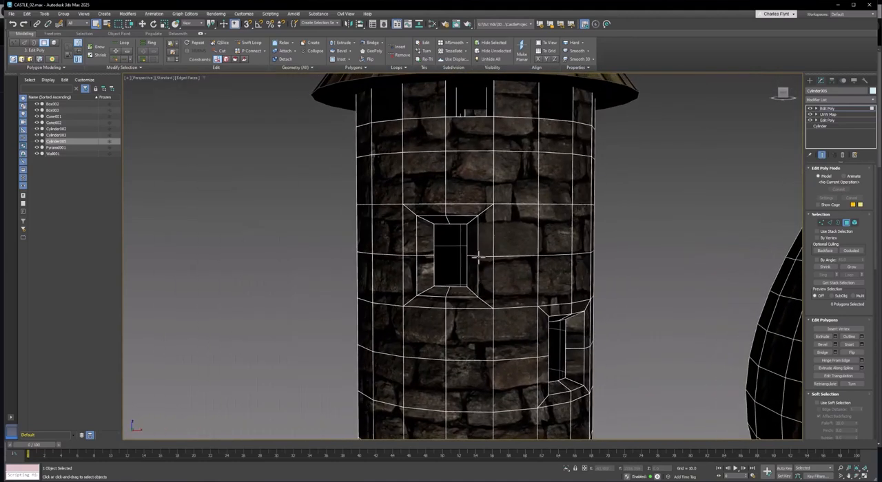
{"action": "middle_click_drag", "start_coordinate": [543, 221], "coordinate": [558, 232]}
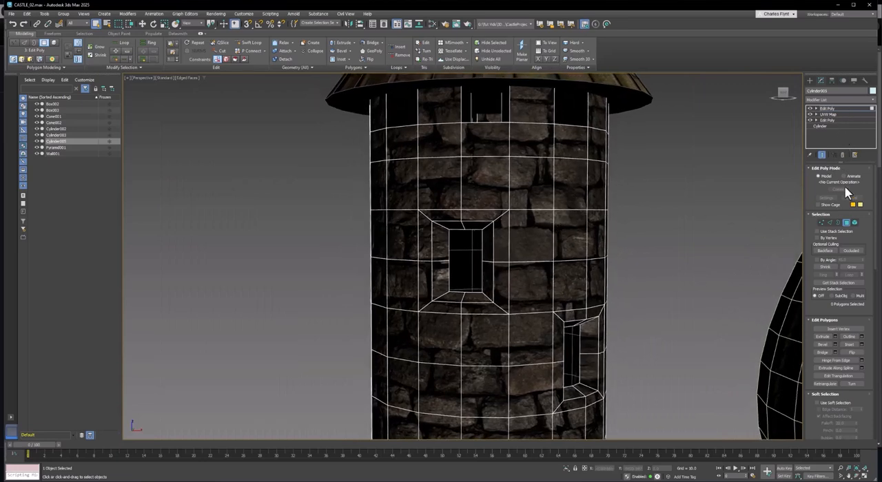
Leave polygon level and add a Shell modifier to the tower with an outer amount of 0 and an inner amount of 0.14.
{"action": "left_click", "coordinate": [847, 223]}
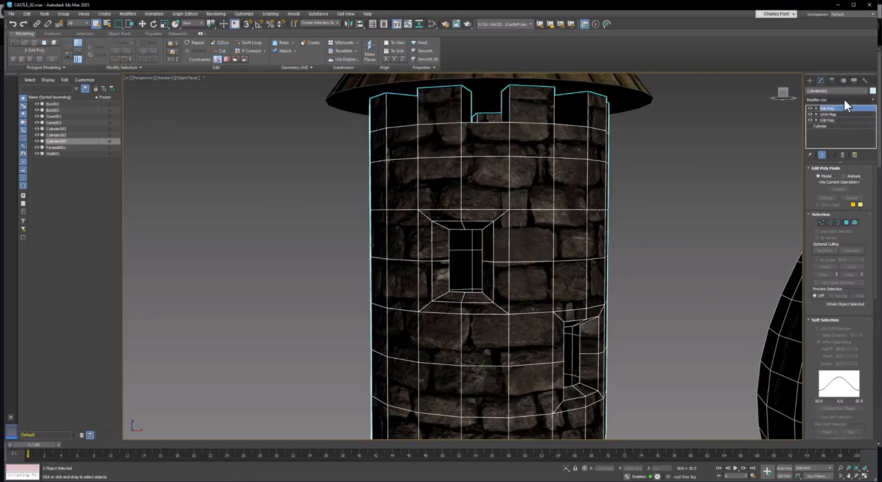
{"action": "left_click", "coordinate": [845, 99]}
{"action": "scroll", "coordinate": [817, 352], "scroll_direction": "down", "scroll_amount": 10}
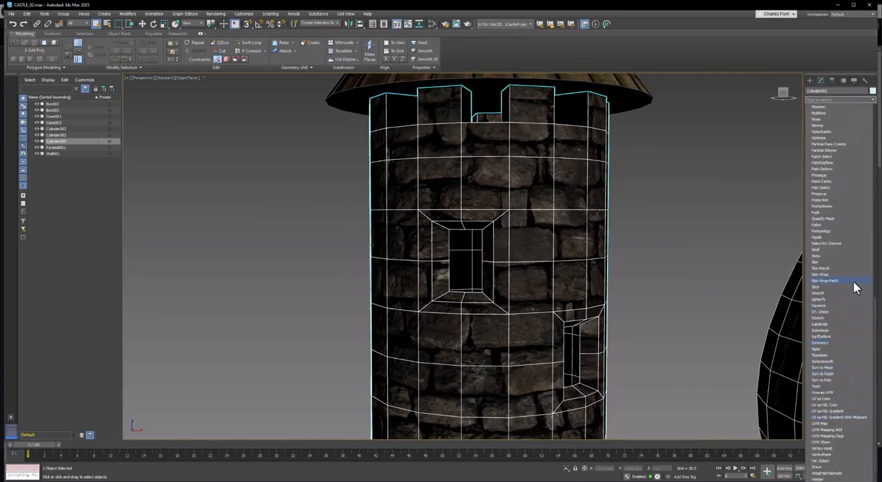
{"action": "left_click", "coordinate": [829, 249]}
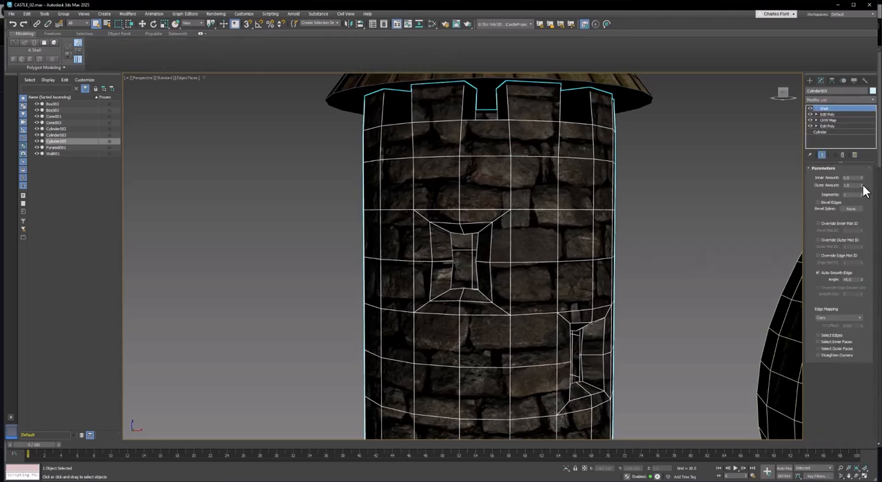
{"action": "right_click", "coordinate": [862, 186]}
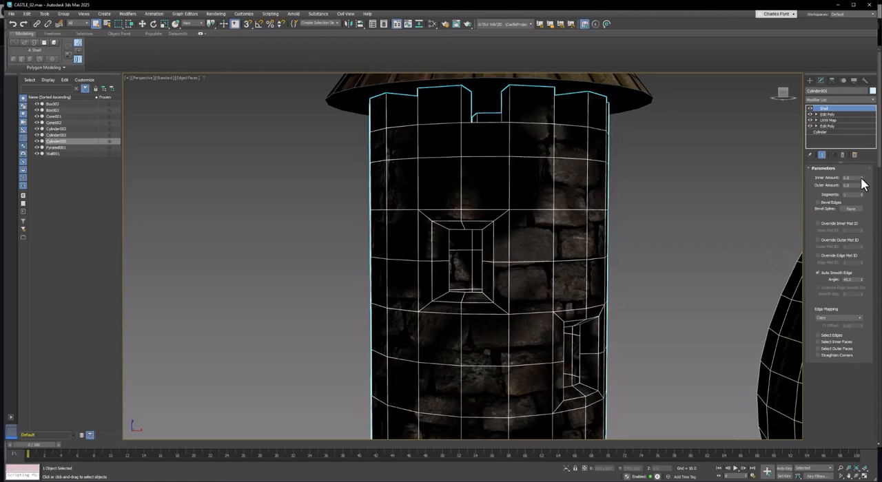
{"action": "left_click_drag", "start_coordinate": [862, 179], "coordinate": [870, 173]}
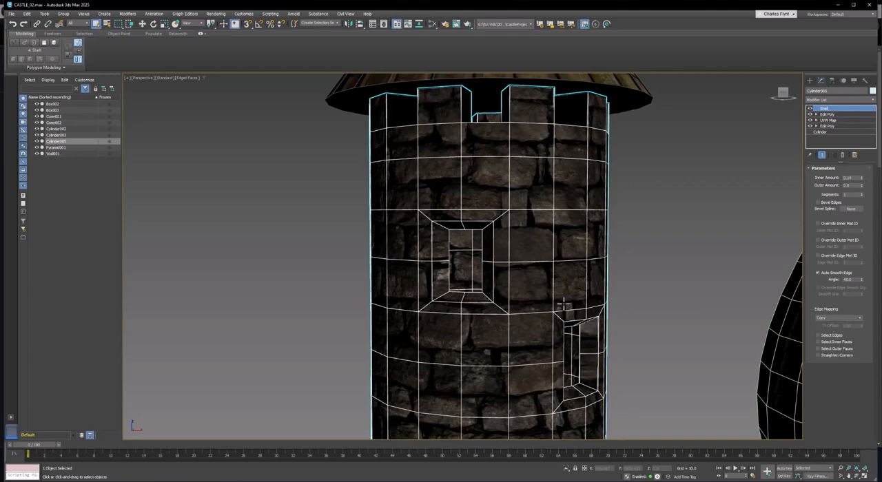
Inspect the shelled walls through the window openings and down to the doorway recess at the upper tower's base.
{"action": "scroll", "coordinate": [456, 262], "scroll_direction": "up", "scroll_amount": 7}
{"action": "scroll", "coordinate": [496, 209], "scroll_direction": "down", "scroll_amount": 6}
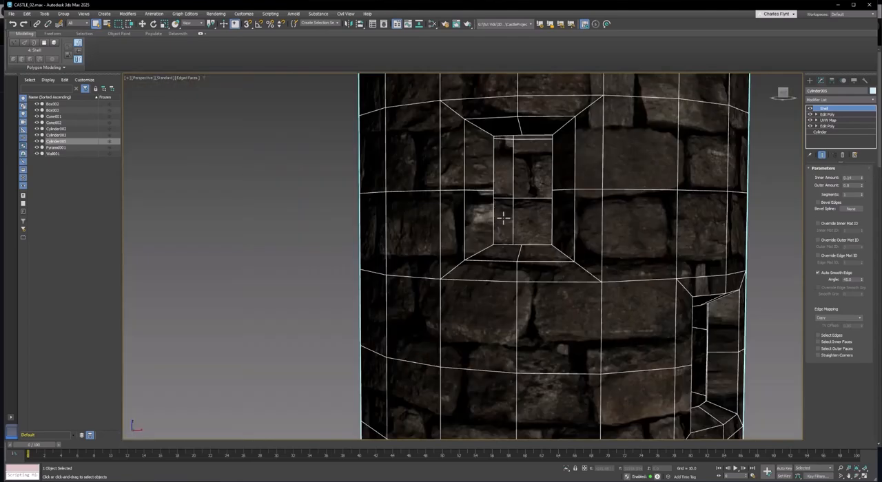
{"action": "scroll", "coordinate": [504, 220], "scroll_direction": "up", "scroll_amount": 1}
{"action": "mouse_move", "coordinate": [527, 227]}
{"action": "middle_mouse_down", "text": "alt"}
{"action": "mouse_move", "coordinate": [502, 228]}
{"action": "mouse_move", "coordinate": [512, 227]}
{"action": "mouse_move", "coordinate": [508, 237]}
{"action": "mouse_move", "coordinate": [581, 217]}
{"action": "mouse_move", "coordinate": [513, 238]}
{"action": "middle_mouse_up", "text": "alt"}
{"action": "scroll", "coordinate": [455, 274], "scroll_direction": "down", "scroll_amount": 6}
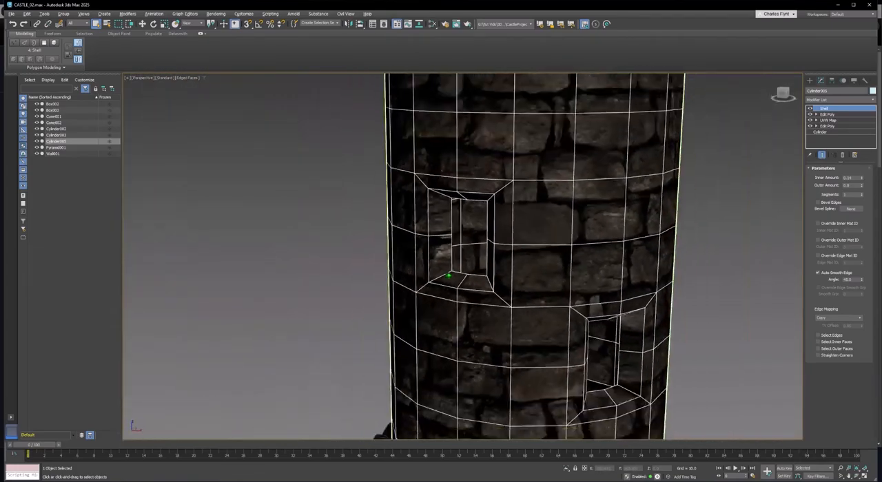
{"action": "middle_click_drag", "start_coordinate": [462, 274], "coordinate": [527, 262], "text": "alt"}
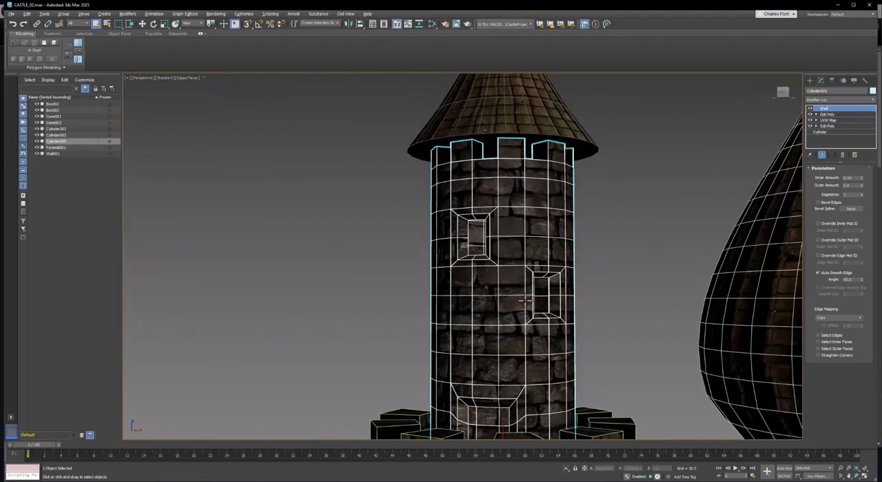
{"action": "middle_click_drag", "start_coordinate": [526, 300], "coordinate": [493, 281], "text": "alt"}
{"action": "scroll", "coordinate": [489, 211], "scroll_direction": "up", "scroll_amount": 5}
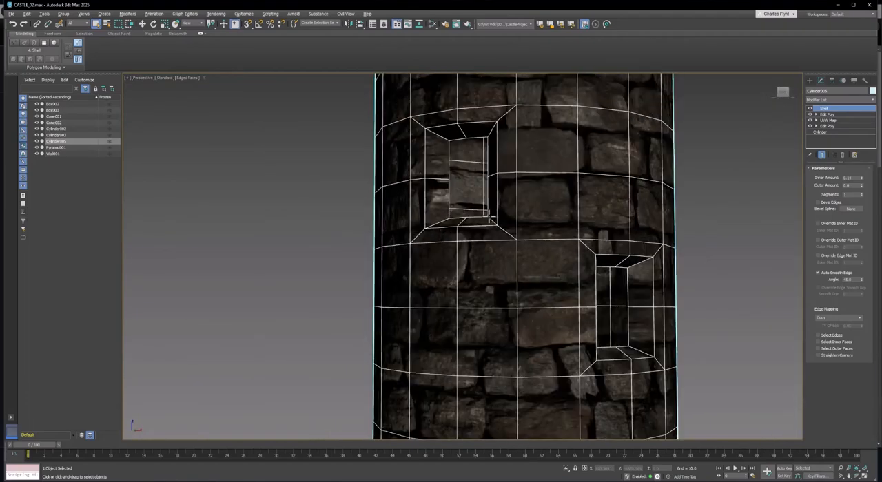
{"action": "middle_click_drag", "start_coordinate": [490, 211], "coordinate": [518, 443]}
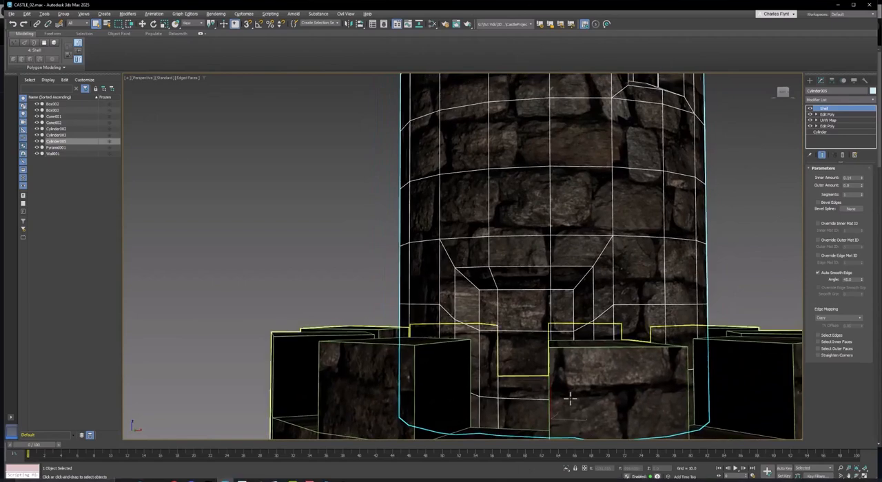
Delete the Shell modifier and the Edit Poly modifier above the UVW Map from the tower's modifier stack.
{"action": "middle_click_drag", "start_coordinate": [569, 400], "coordinate": [519, 374], "text": "alt"}
{"action": "scroll", "coordinate": [528, 351], "scroll_direction": "down", "scroll_amount": 3}
{"action": "middle_click_drag", "start_coordinate": [537, 290], "coordinate": [524, 379]}
{"action": "middle_click_drag", "start_coordinate": [522, 312], "coordinate": [526, 368]}
{"action": "middle_click_drag", "start_coordinate": [532, 340], "coordinate": [522, 338], "text": "alt"}
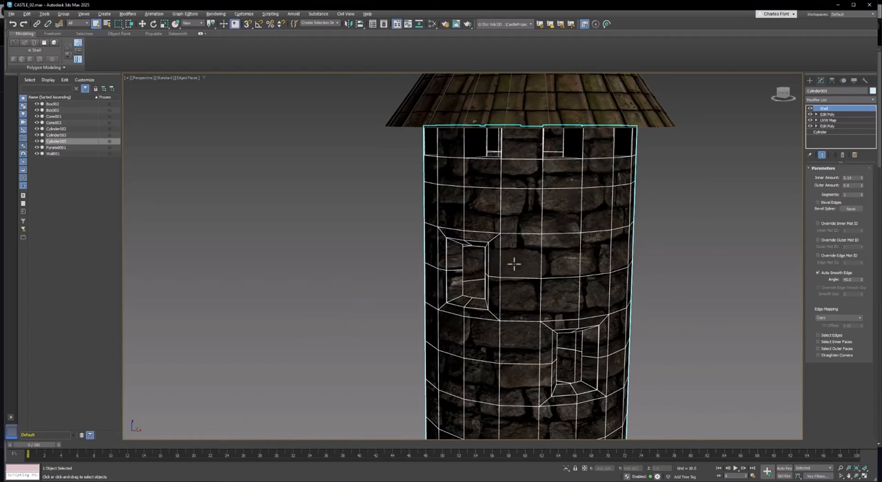
{"action": "right_click", "coordinate": [824, 109]}
{"action": "left_click", "coordinate": [852, 117]}
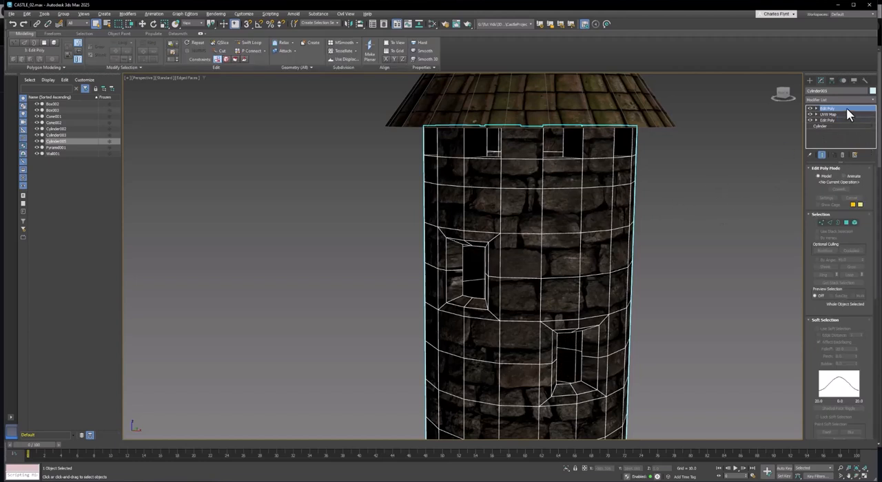
{"action": "right_click", "coordinate": [846, 107]}
{"action": "left_click", "coordinate": [857, 118]}
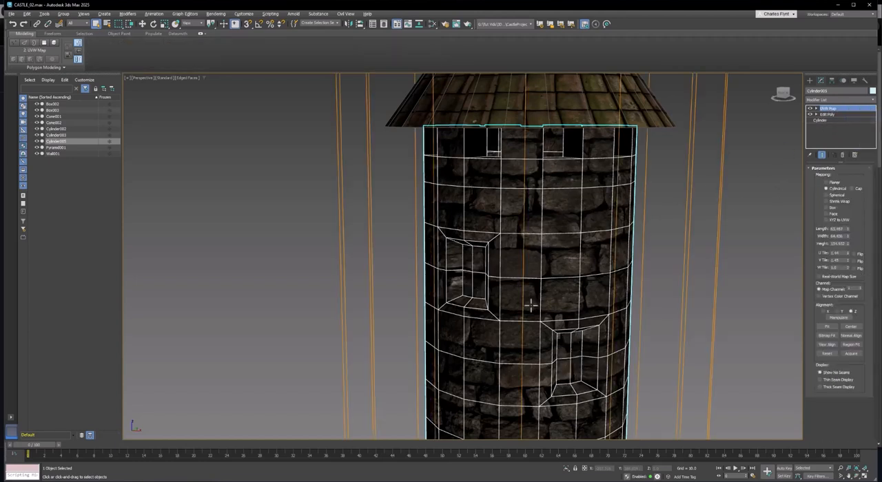
Add a new Edit Poly modifier above the tower's UVW Map and enter polygon level.
{"action": "middle_click_drag", "start_coordinate": [530, 306], "coordinate": [511, 333], "text": "alt"}
{"action": "scroll", "coordinate": [527, 326], "scroll_direction": "up", "scroll_amount": 6}
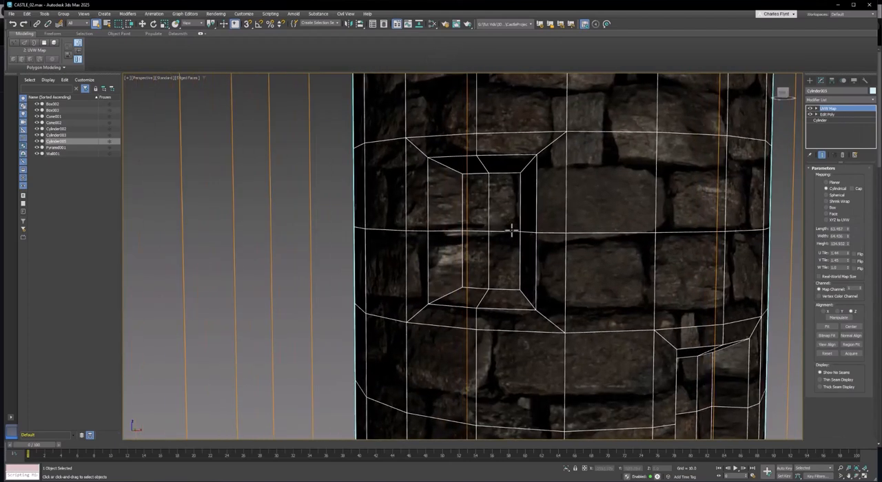
{"action": "middle_click_drag", "start_coordinate": [512, 232], "coordinate": [528, 266]}
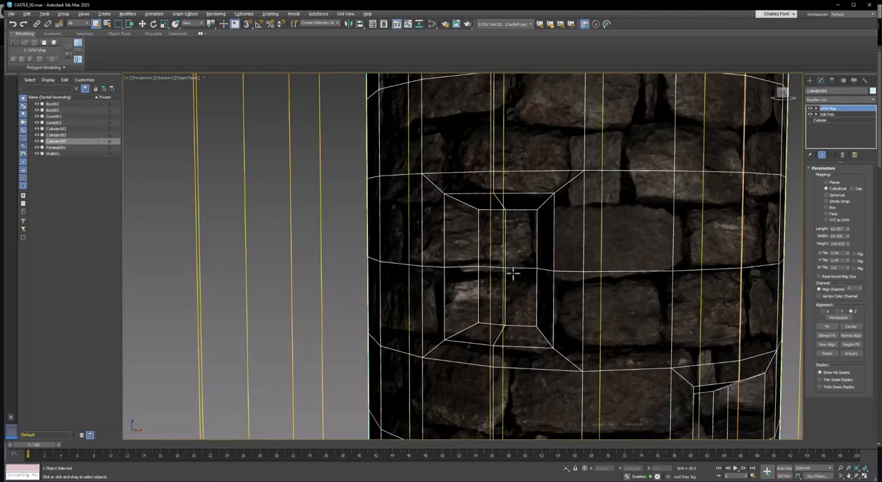
{"action": "left_click", "coordinate": [844, 100]}
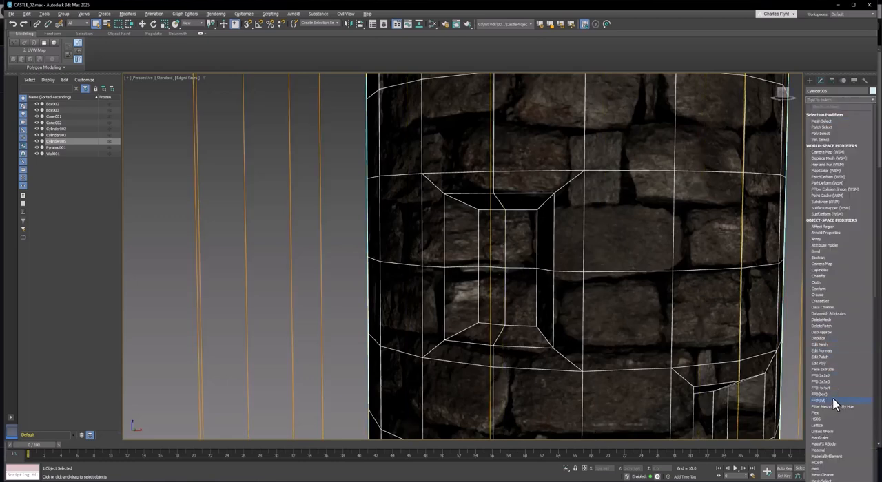
{"action": "left_click", "coordinate": [829, 362]}
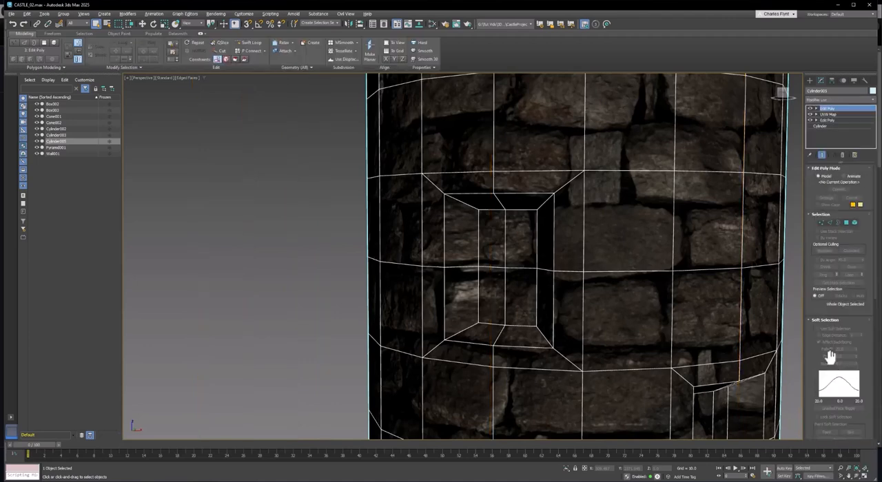
{"action": "left_click", "coordinate": [847, 223]}
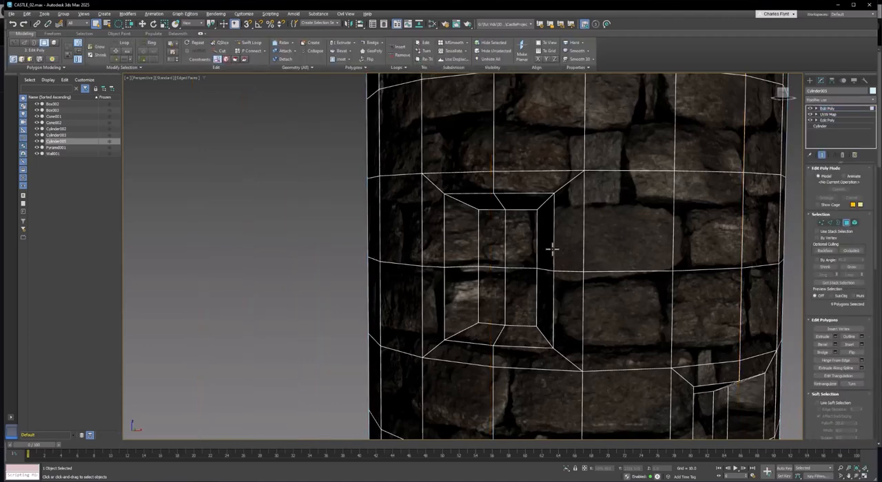
Select the recessed back polygons of all three windows around the tower.
{"action": "left_click", "coordinate": [526, 244]}
{"action": "left_click", "coordinate": [496, 246], "text": "ctrl"}
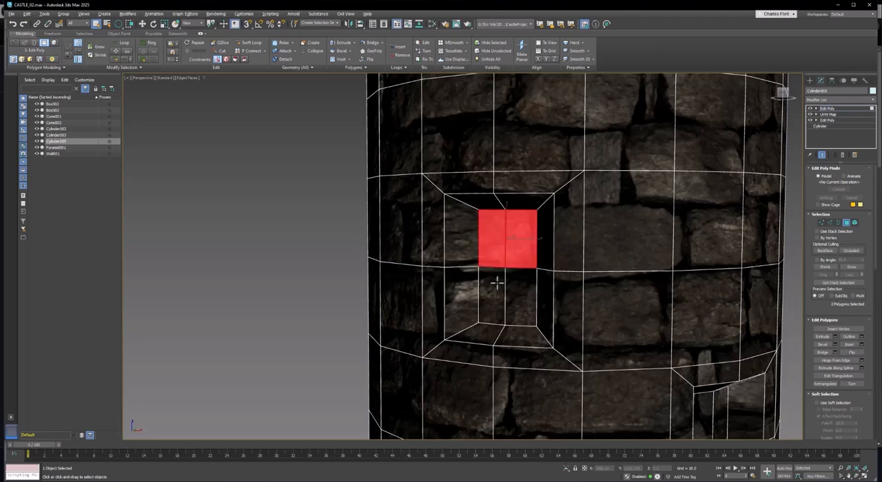
{"action": "left_click", "coordinate": [496, 285], "text": "ctrl"}
{"action": "left_click", "coordinate": [522, 295], "text": "ctrl"}
{"action": "middle_click_drag", "start_coordinate": [560, 307], "coordinate": [665, 390], "text": "alt"}
{"action": "left_click", "coordinate": [623, 368], "text": "ctrl"}
{"action": "left_click", "coordinate": [646, 372], "text": "ctrl"}
{"action": "left_click", "coordinate": [644, 405], "text": "ctrl"}
{"action": "left_click", "coordinate": [623, 411], "text": "ctrl"}
{"action": "middle_click_drag", "start_coordinate": [561, 359], "coordinate": [575, 338]}
{"action": "left_click", "coordinate": [487, 305], "text": "ctrl"}
{"action": "left_click", "coordinate": [494, 332], "text": "ctrl"}
{"action": "left_click", "coordinate": [475, 329], "text": "ctrl"}
{"action": "left_click", "coordinate": [475, 310], "text": "ctrl"}
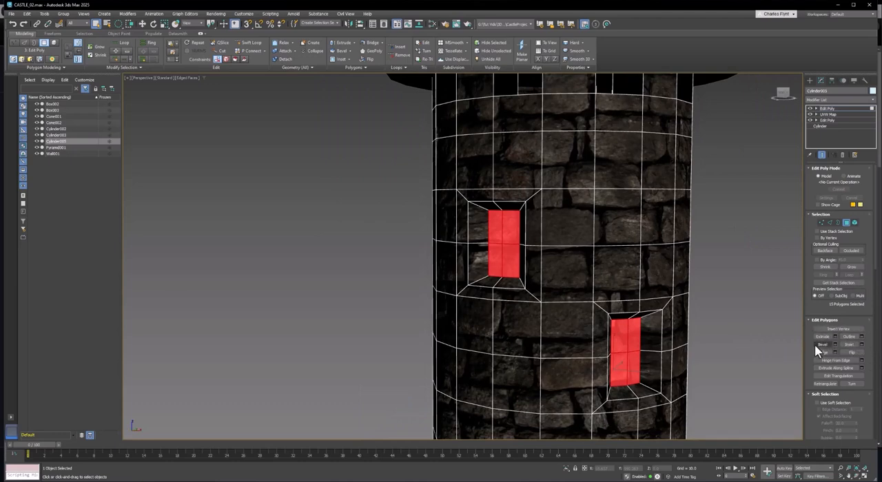
Detach the selected polygons as a separate object named Windows, without detaching to an element.
{"action": "scroll", "coordinate": [827, 351], "scroll_direction": "down", "scroll_amount": 6}
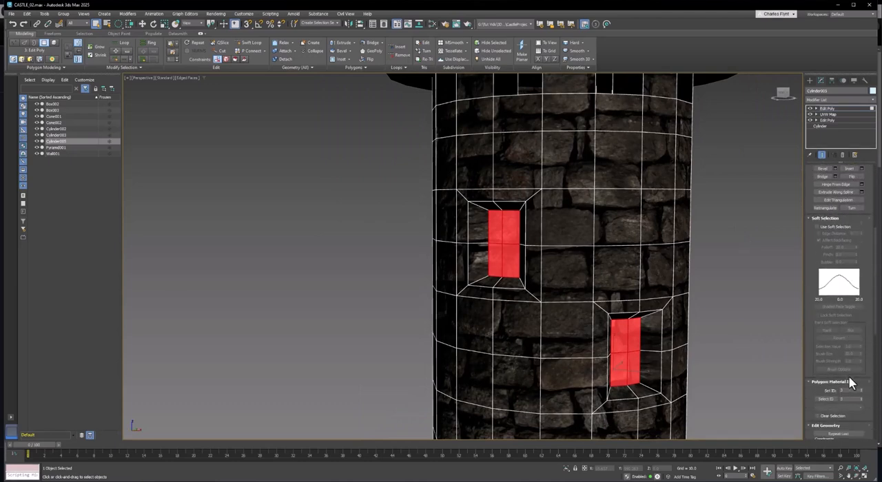
{"action": "scroll", "coordinate": [848, 386], "scroll_direction": "down", "scroll_amount": 4}
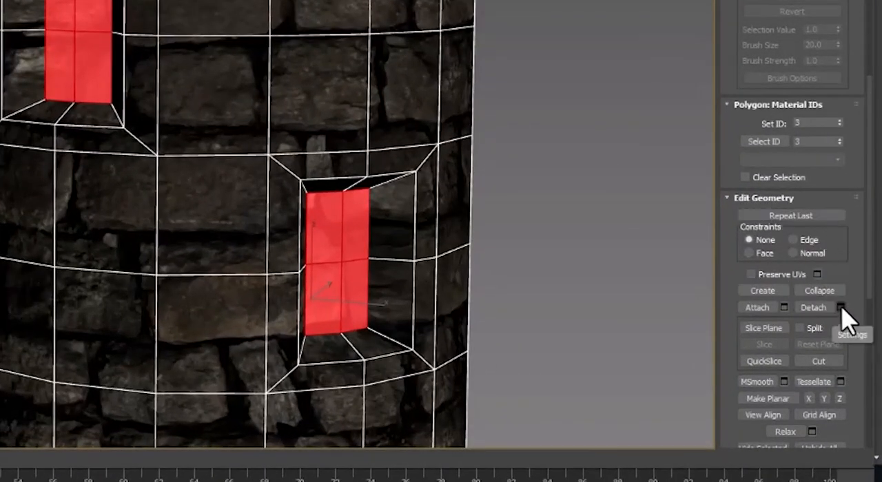
{"action": "left_click", "coordinate": [841, 308]}
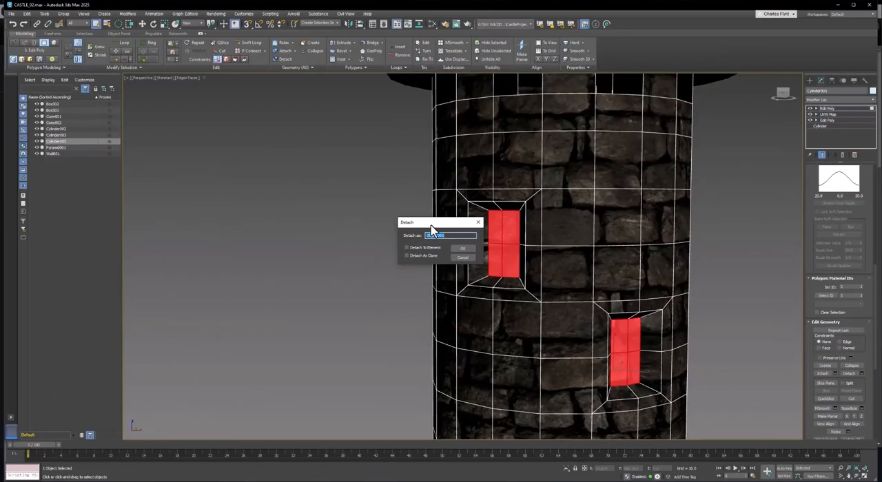
{"action": "left_click_drag", "start_coordinate": [431, 225], "coordinate": [418, 225]}
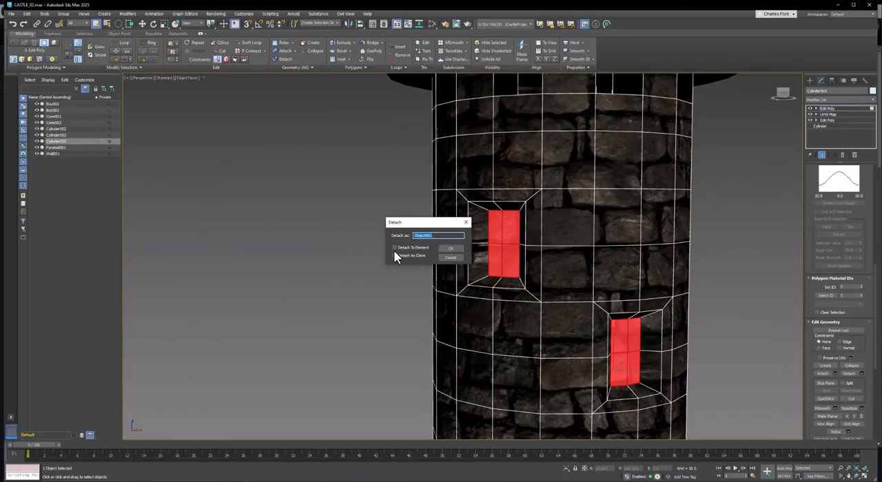
{"action": "left_click", "coordinate": [394, 248]}
{"action": "left_click", "coordinate": [393, 248]}
{"action": "left_click_drag", "start_coordinate": [456, 236], "coordinate": [370, 238]}
{"action": "left_click", "coordinate": [458, 249]}
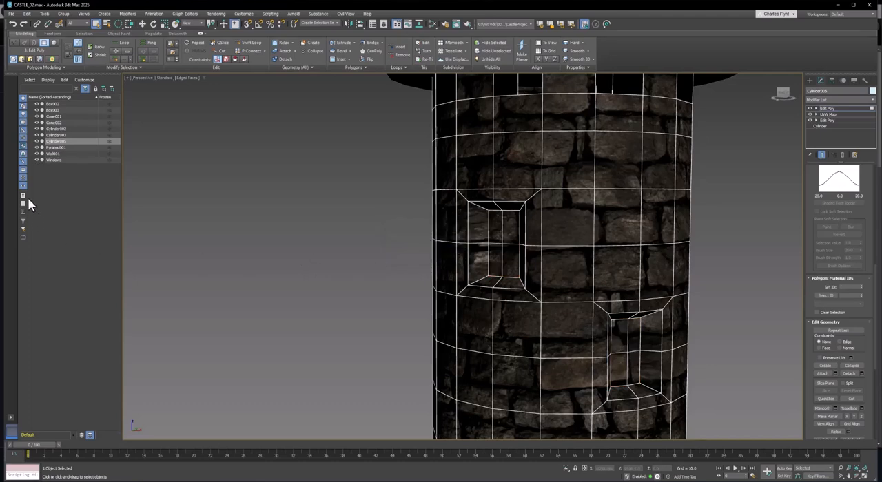
Select the Windows object and move it out beside the tower to reveal the detached pieces.
{"action": "left_click", "coordinate": [44, 158]}
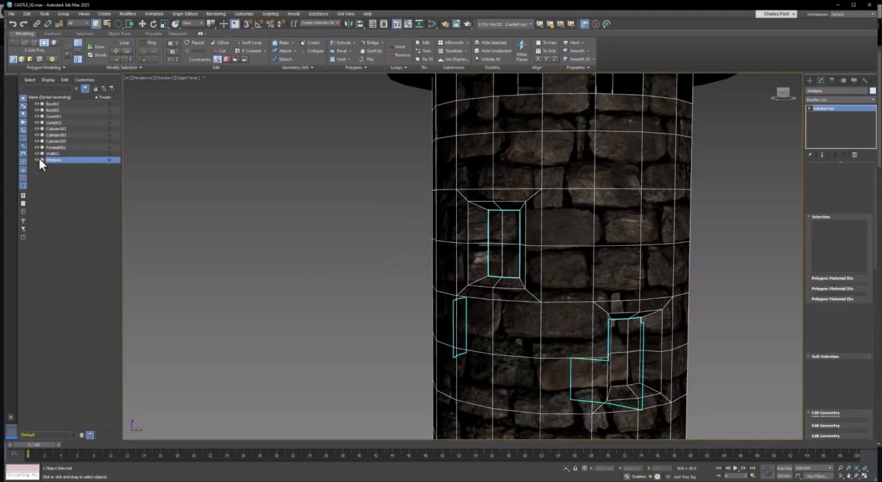
{"action": "scroll", "coordinate": [607, 338], "scroll_direction": "down", "scroll_amount": 5}
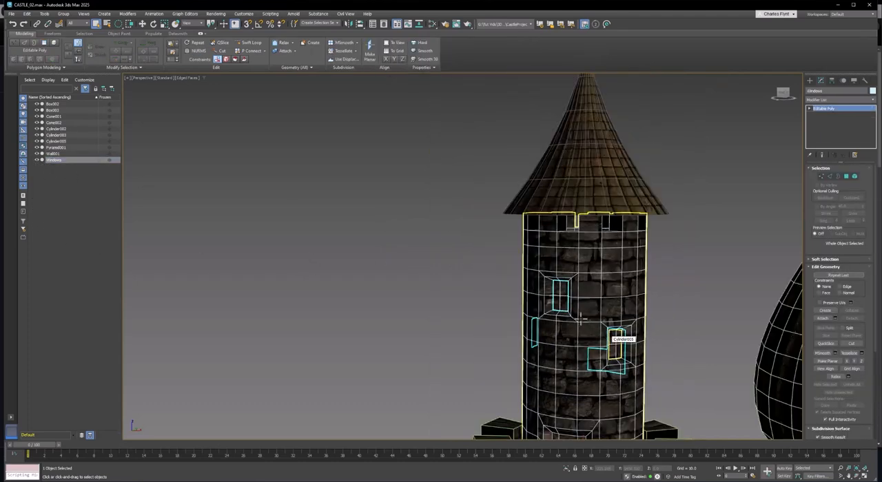
{"action": "left_click", "coordinate": [143, 24]}
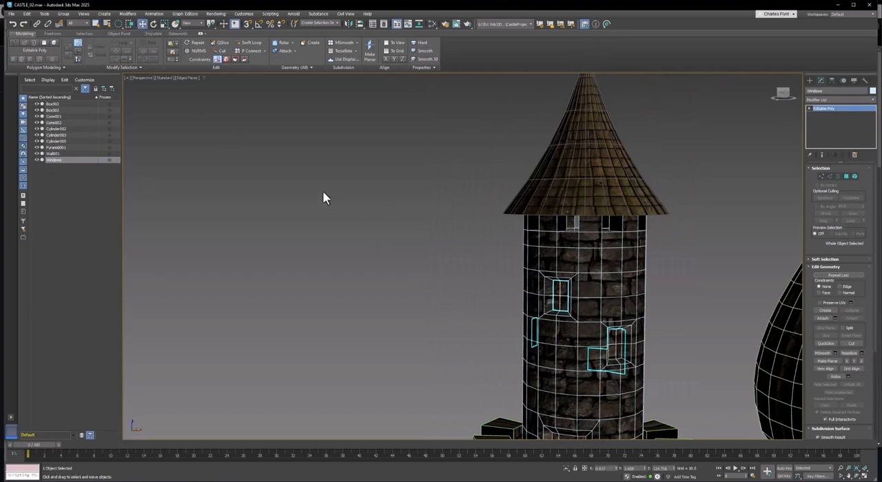
{"action": "scroll", "coordinate": [503, 308], "scroll_direction": "down", "scroll_amount": 5}
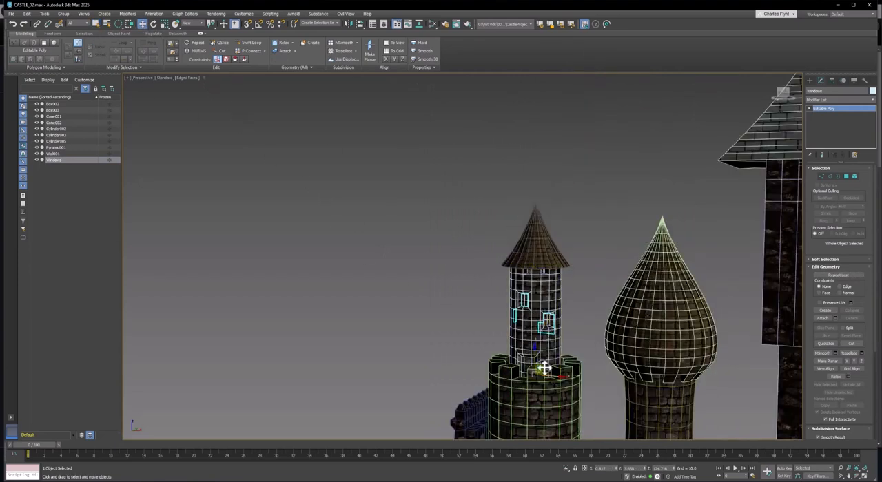
{"action": "left_click_drag", "start_coordinate": [546, 372], "coordinate": [473, 349]}
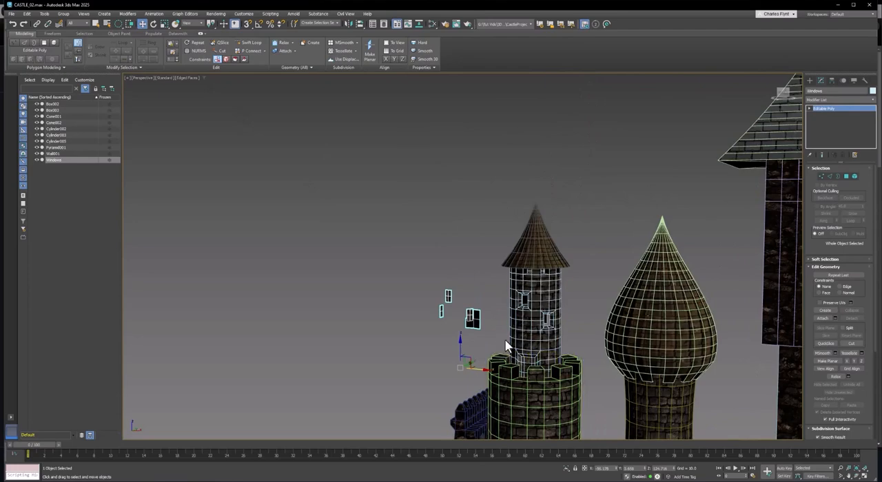
Inspect the offset window pieces, and undo both the move and the detach.
{"action": "scroll", "coordinate": [495, 336], "scroll_direction": "up", "scroll_amount": 5}
{"action": "scroll", "coordinate": [452, 330], "scroll_direction": "up", "scroll_amount": 3}
{"action": "middle_click_drag", "start_coordinate": [452, 331], "coordinate": [480, 328], "text": "alt"}
{"action": "middle_click_drag", "start_coordinate": [409, 282], "coordinate": [376, 302], "text": "alt"}
{"action": "key", "text": "ctrl+z"}
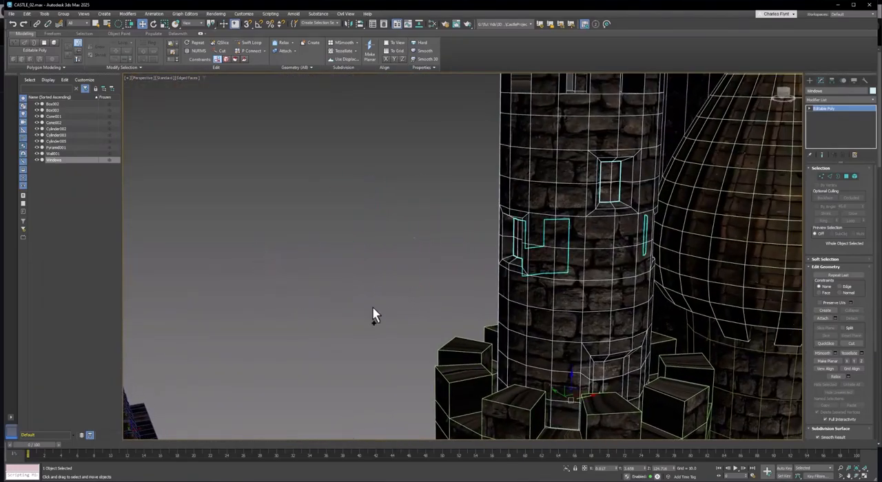
{"action": "scroll", "coordinate": [588, 277], "scroll_direction": "up", "scroll_amount": 4}
{"action": "scroll", "coordinate": [584, 285], "scroll_direction": "down", "scroll_amount": 4}
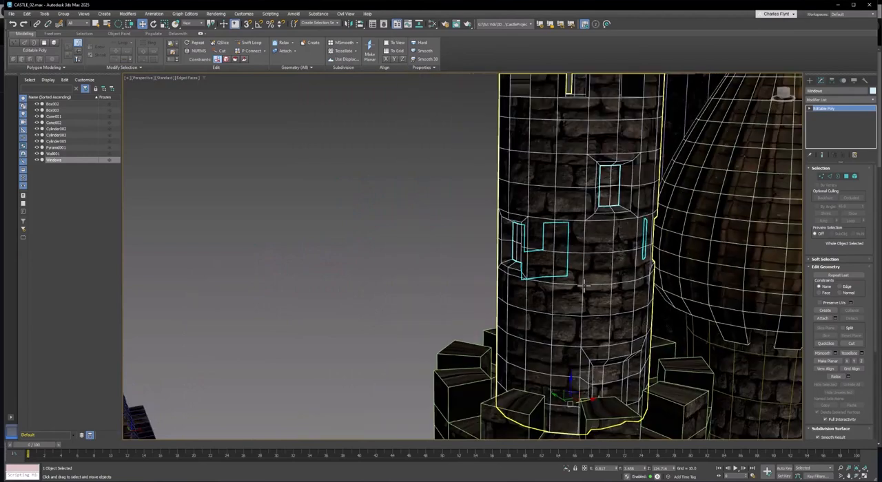
{"action": "middle_click_drag", "start_coordinate": [585, 286], "coordinate": [560, 281], "text": "alt"}
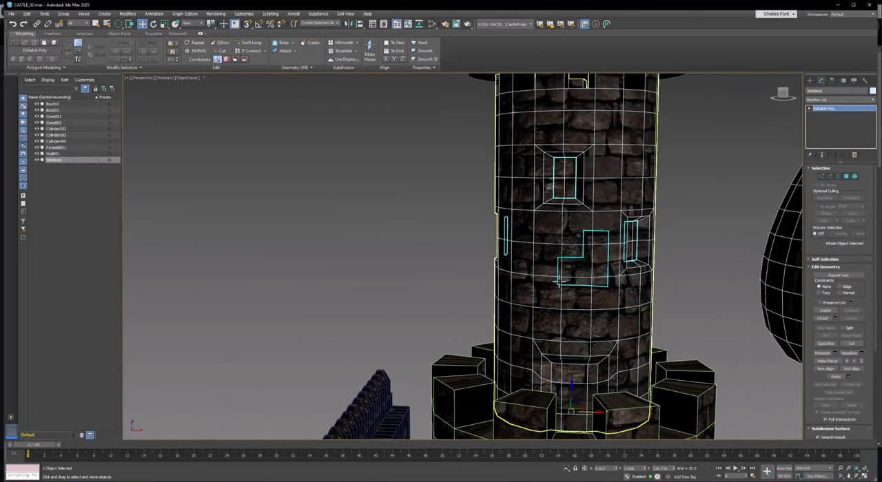
{"action": "key", "text": "ctrl+z"}
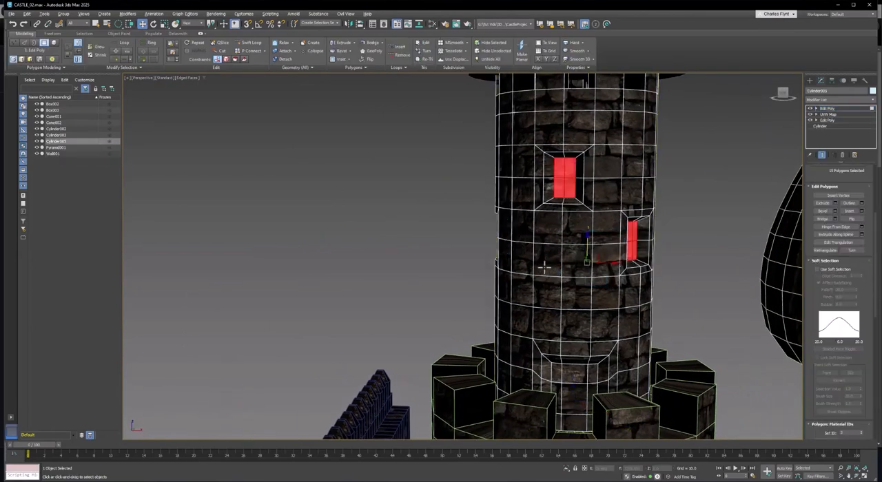
Deselect the three stray tower-wall polygons so that only the window backs remain selected.
{"action": "middle_click_drag", "start_coordinate": [544, 267], "coordinate": [516, 298], "text": "alt"}
{"action": "left_click", "coordinate": [562, 292], "text": "alt"}
{"action": "left_click", "coordinate": [538, 290], "text": "alt"}
{"action": "left_click", "coordinate": [531, 263], "text": "alt"}
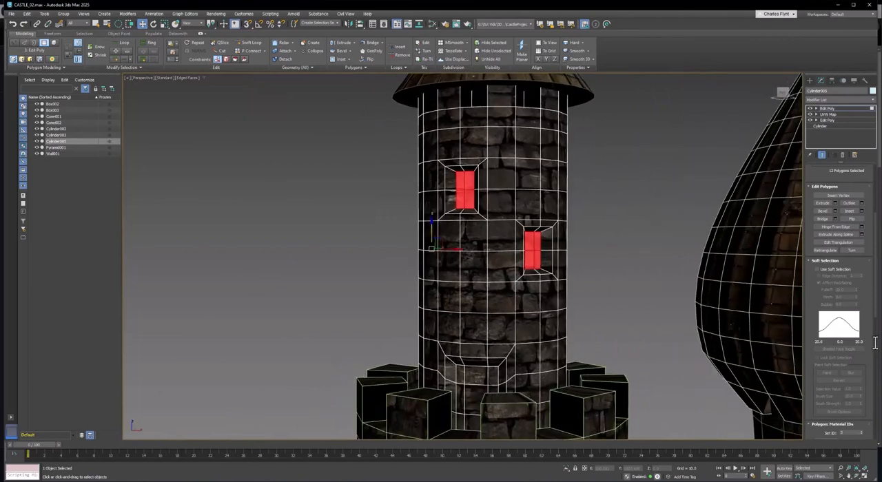
Detach the corrected polygon selection as an object named Windows and leave polygon level.
{"action": "scroll", "coordinate": [842, 361], "scroll_direction": "down", "scroll_amount": 5}
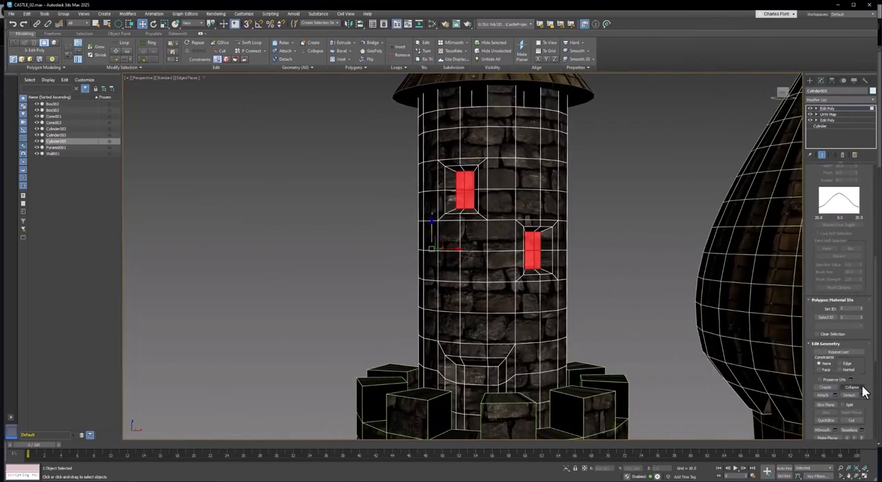
{"action": "left_click", "coordinate": [861, 393]}
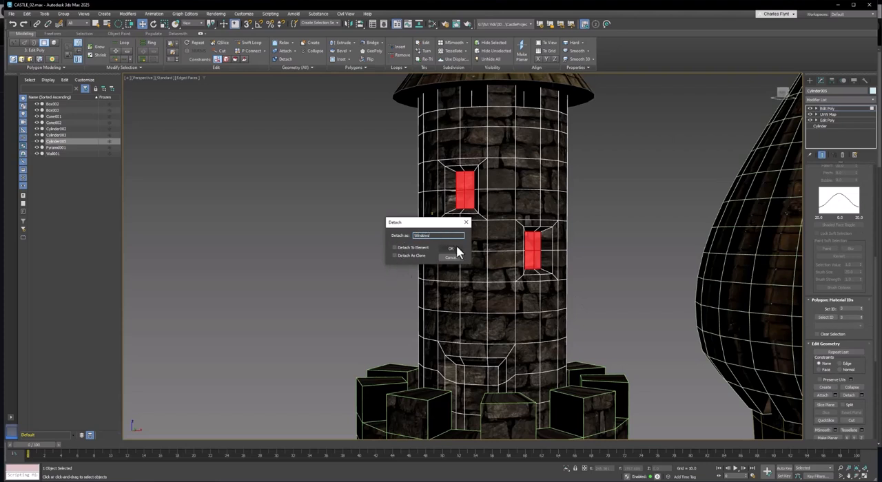
{"action": "left_click", "coordinate": [454, 251]}
{"action": "middle_click_drag", "start_coordinate": [488, 255], "coordinate": [489, 272]}
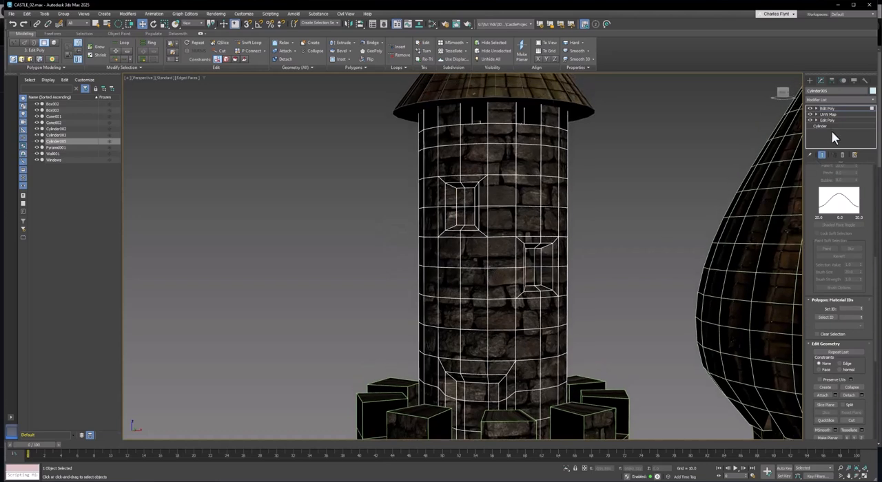
{"action": "left_click", "coordinate": [831, 107]}
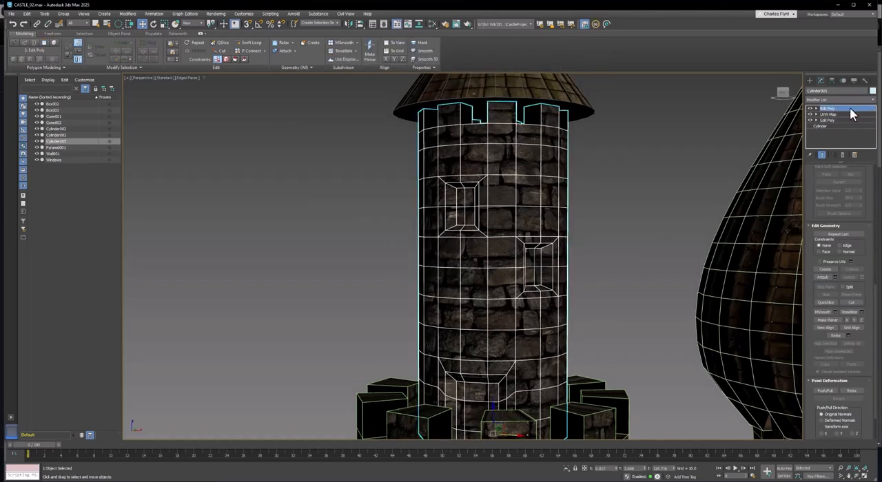
Select the detached Windows object and inspect its upper pane inside the recess up close.
{"action": "left_click", "coordinate": [468, 204]}
{"action": "scroll", "coordinate": [475, 213], "scroll_direction": "up", "scroll_amount": 5}
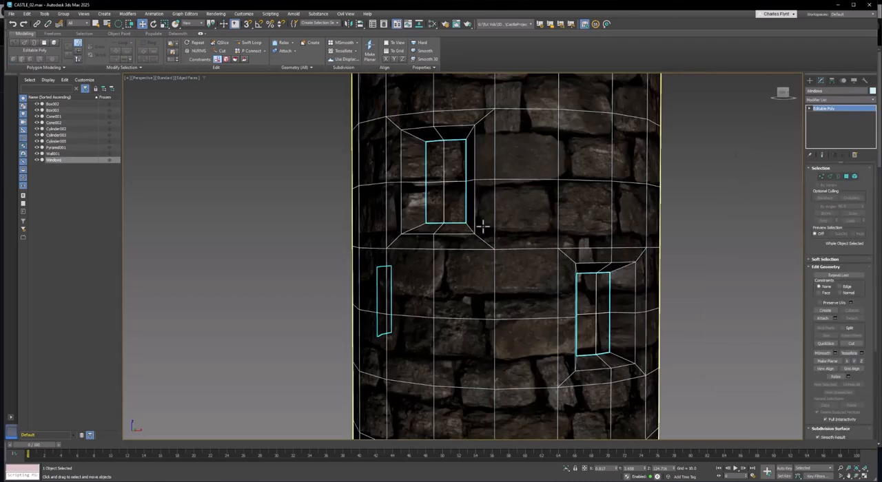
{"action": "middle_click_drag", "start_coordinate": [480, 223], "coordinate": [568, 237]}
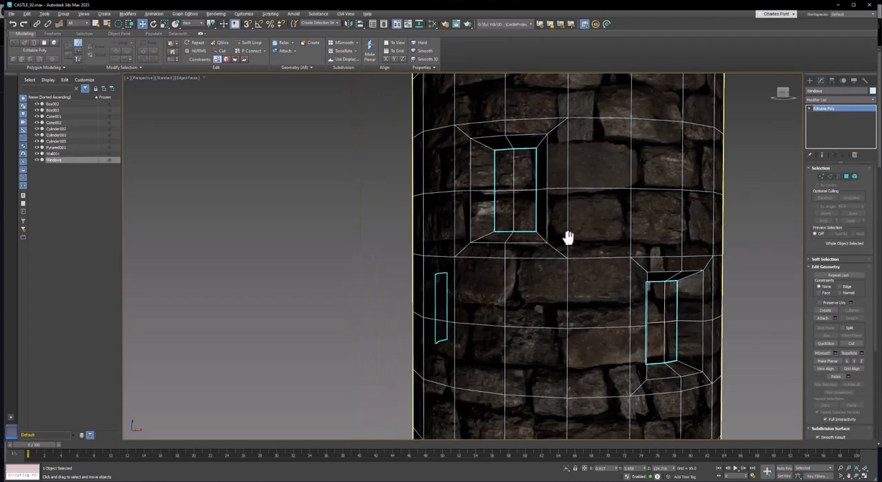
{"action": "scroll", "coordinate": [510, 188], "scroll_direction": "up", "scroll_amount": 4}
{"action": "middle_click_drag", "start_coordinate": [510, 189], "coordinate": [525, 240]}
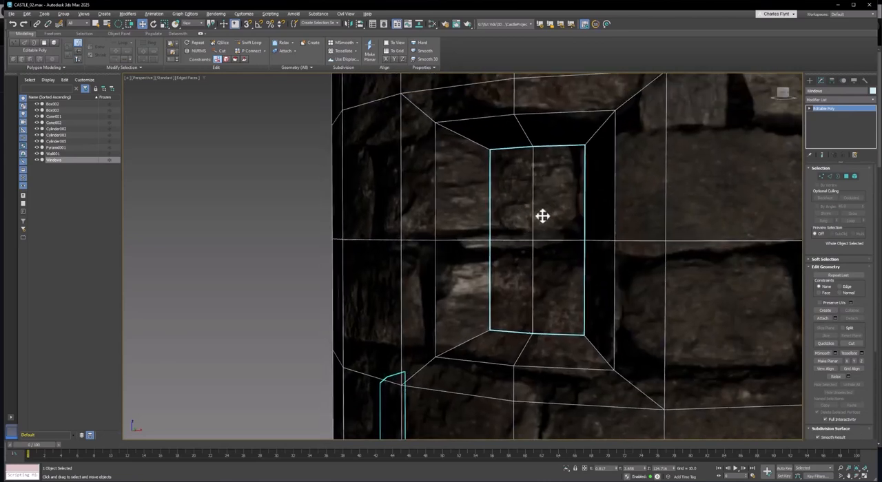
Open the Slate Material Editor and create a PBR Material (Metal/Rough) node in an empty area of the view.
{"action": "left_click", "coordinate": [431, 22]}
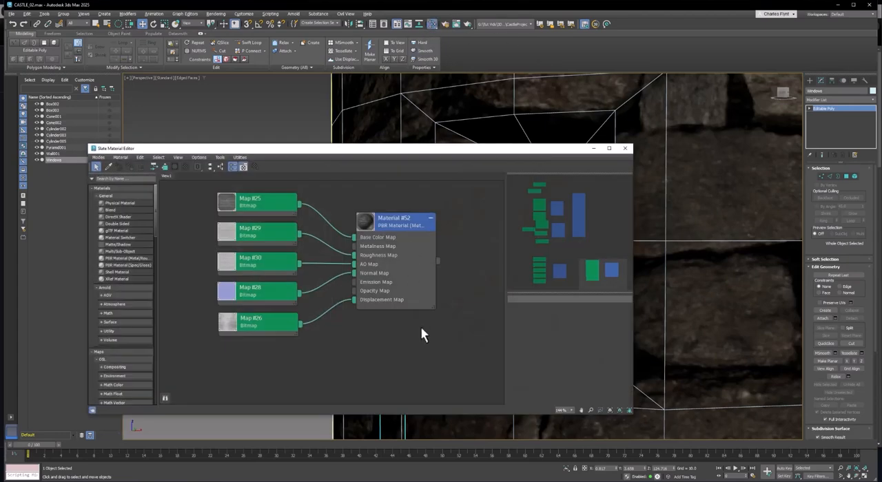
{"action": "middle_click_drag", "start_coordinate": [422, 334], "coordinate": [315, 220]}
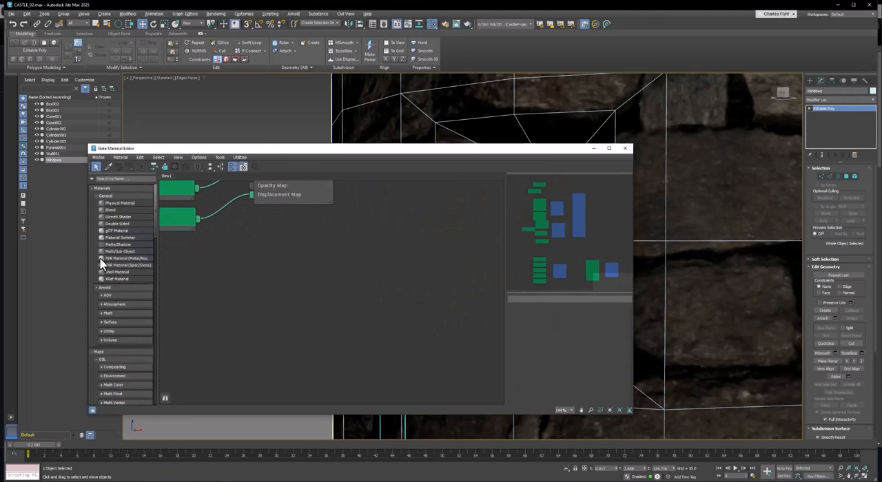
{"action": "left_click_drag", "start_coordinate": [102, 261], "coordinate": [405, 227]}
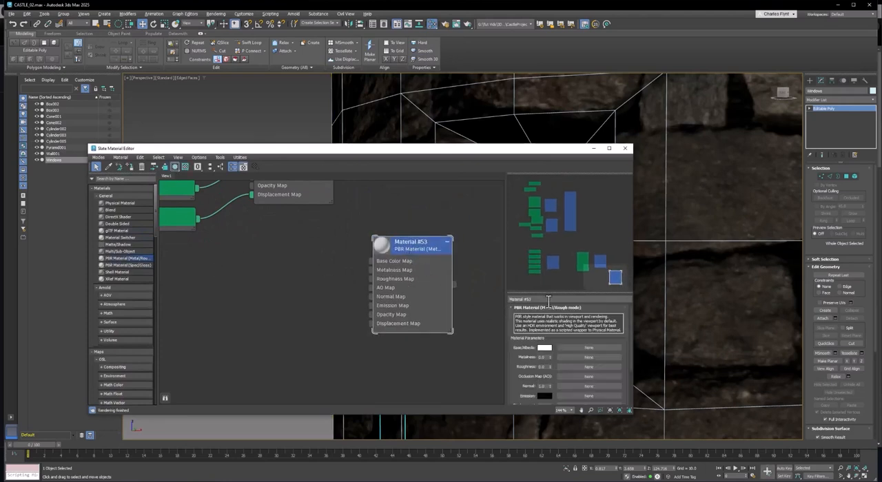
Name the new material Windows01 and feed its Base Color Map from a Bitmap node loaded with the Barred_Window image.
{"action": "type", "text": "wi"}
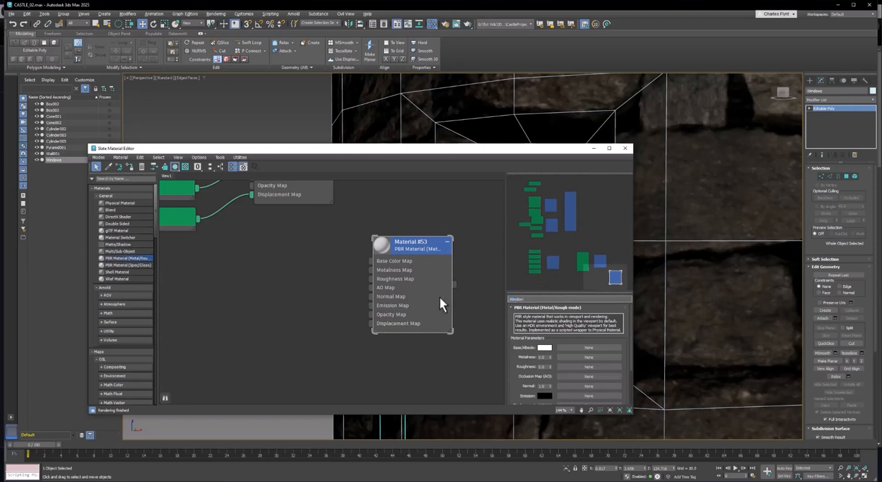
{"action": "key", "text": "Return"}
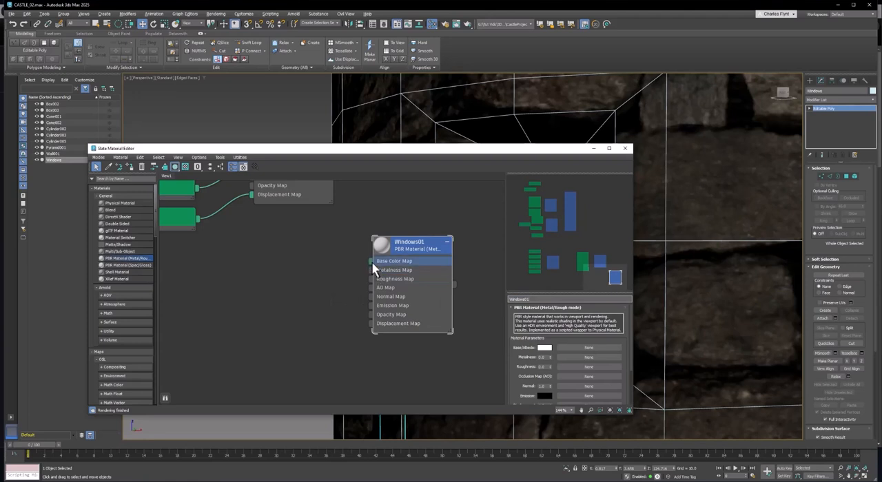
{"action": "left_click_drag", "start_coordinate": [372, 262], "coordinate": [328, 259]}
{"action": "left_click_drag", "start_coordinate": [299, 228], "coordinate": [299, 228]}
{"action": "mouse_move", "coordinate": [322, 242]}
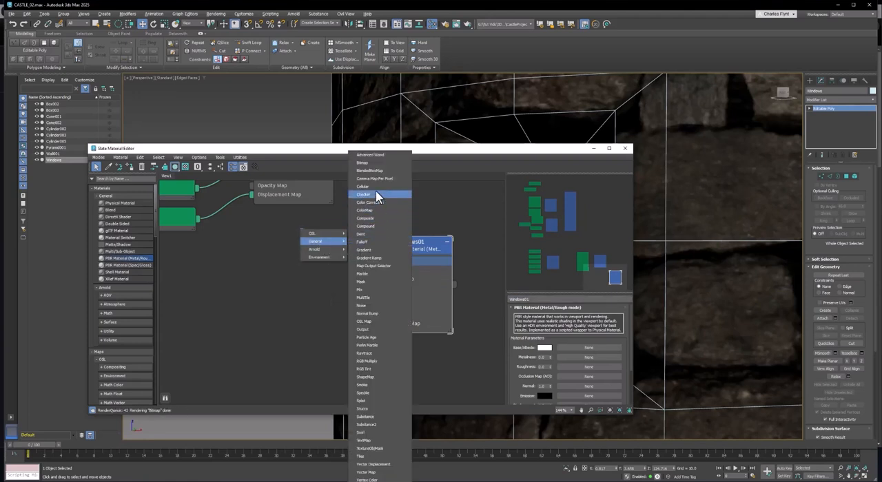
{"action": "left_click", "coordinate": [373, 164]}
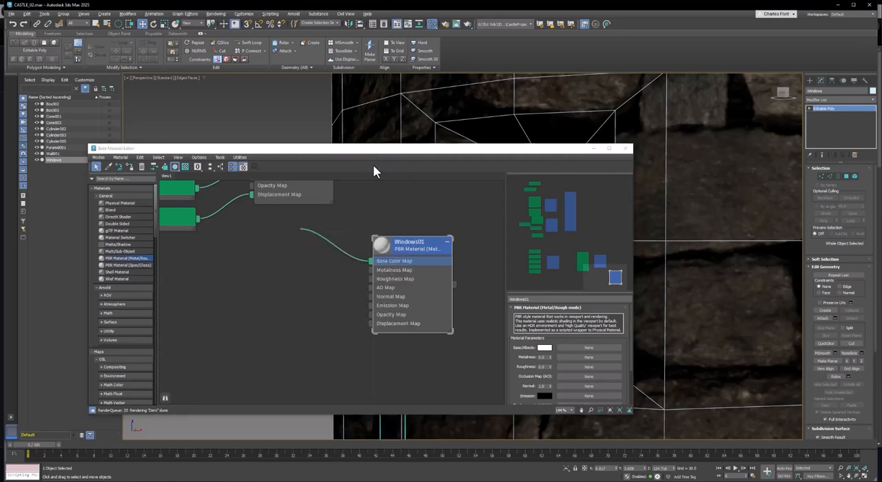
{"action": "left_click_drag", "start_coordinate": [304, 21], "coordinate": [591, 99]}
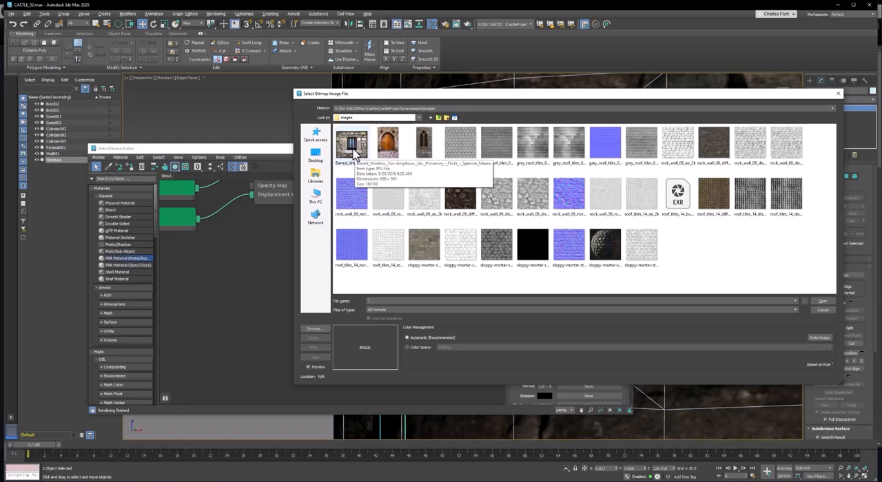
{"action": "left_click", "coordinate": [352, 150]}
{"action": "left_click", "coordinate": [823, 301]}
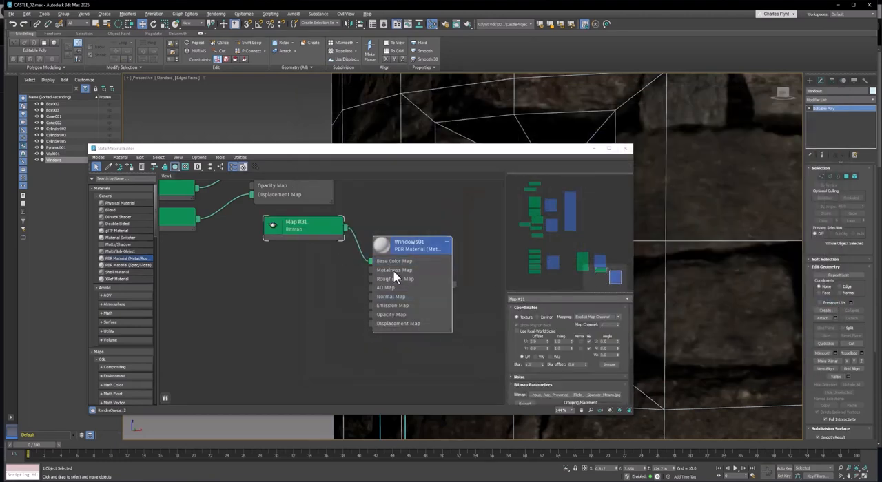
{"action": "left_click", "coordinate": [303, 230]}
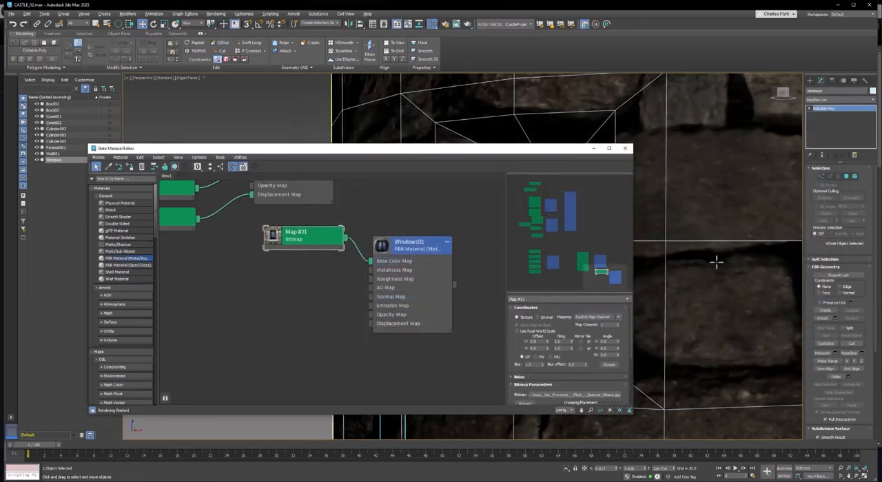
Assign the Windows01 material to the Windows object inside the tower recess.
{"action": "middle_click_drag", "start_coordinate": [715, 261], "coordinate": [838, 260]}
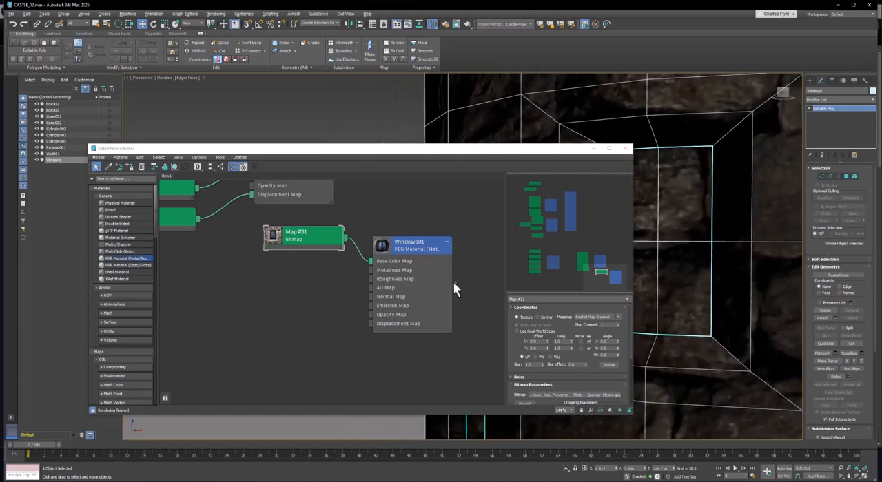
{"action": "left_click_drag", "start_coordinate": [454, 283], "coordinate": [687, 246]}
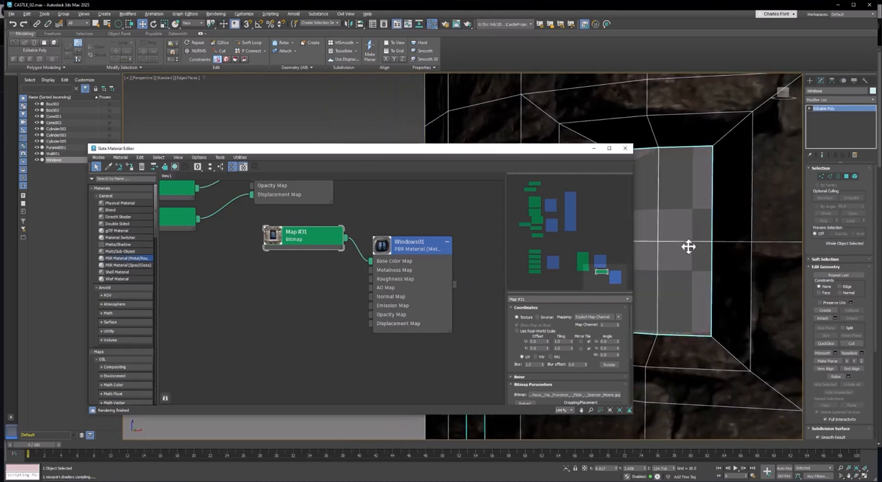
{"action": "middle_click_drag", "start_coordinate": [687, 246], "coordinate": [740, 276]}
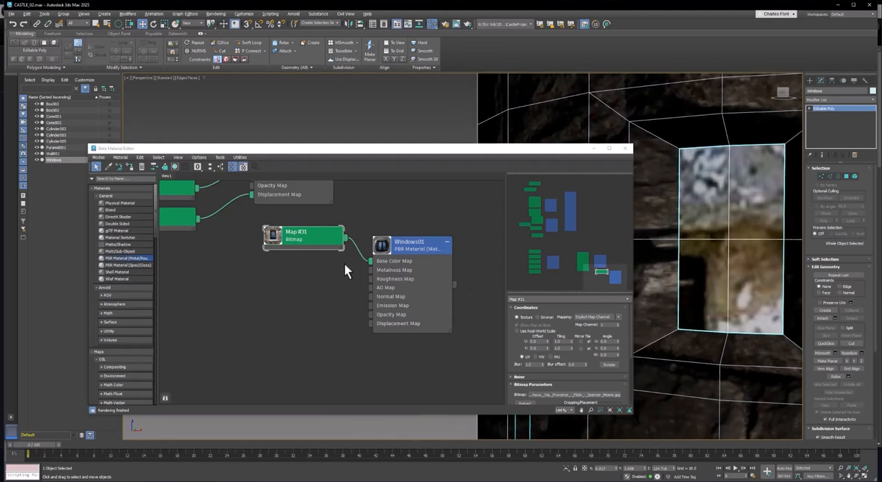
Crop the window bitmap to the barred opening, about U 0.35, V 0.21, W 0.32, H 0.50, and apply the cropping.
{"action": "double_click", "coordinate": [274, 235]}
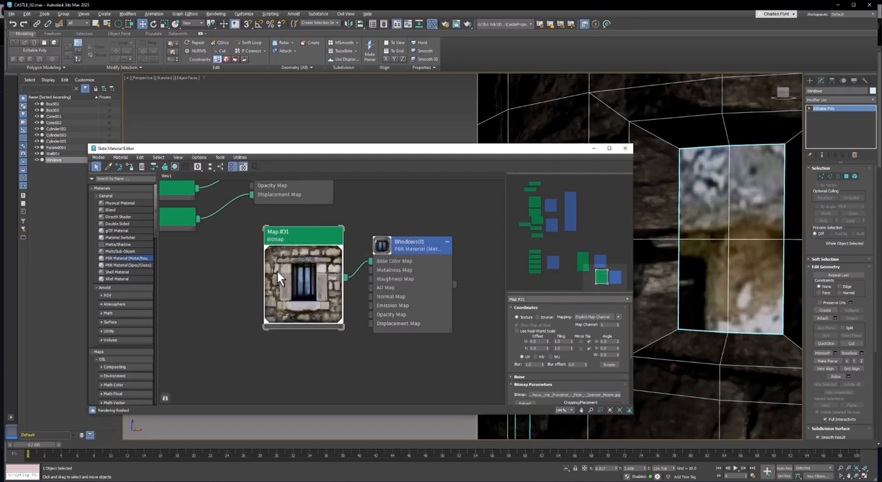
{"action": "double_click", "coordinate": [308, 271]}
{"action": "left_click_drag", "start_coordinate": [311, 238], "coordinate": [300, 248]}
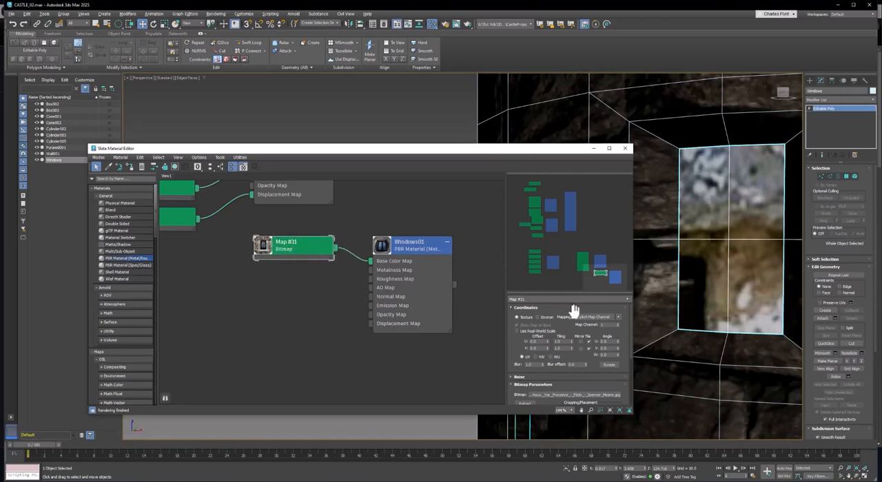
{"action": "scroll", "coordinate": [582, 331], "scroll_direction": "down", "scroll_amount": 3}
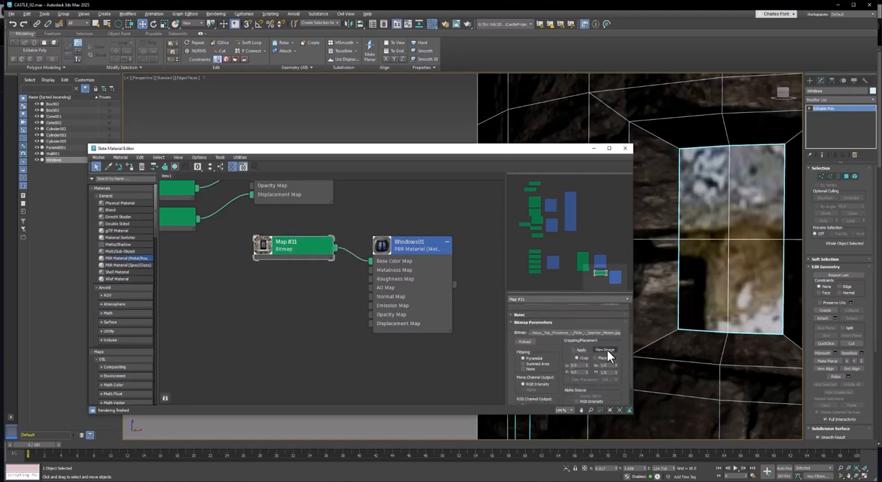
{"action": "left_click", "coordinate": [609, 352]}
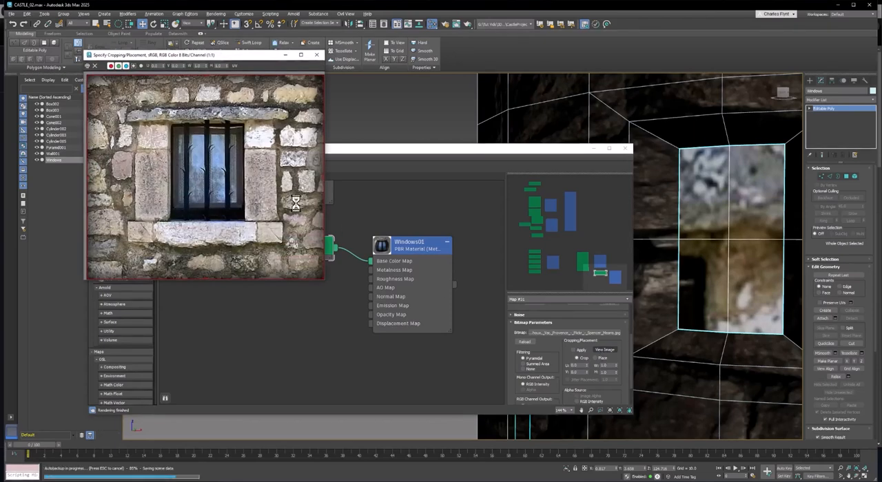
{"action": "left_click_drag", "start_coordinate": [205, 77], "coordinate": [217, 118]}
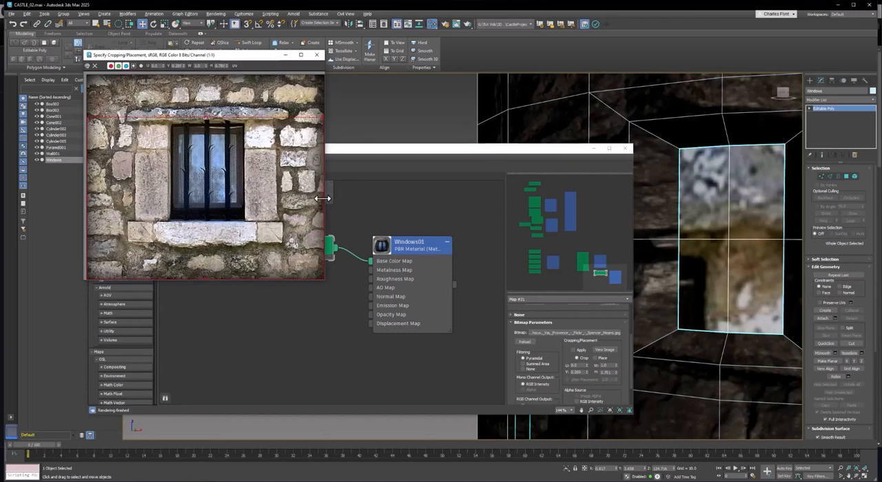
{"action": "left_click_drag", "start_coordinate": [323, 198], "coordinate": [245, 198]}
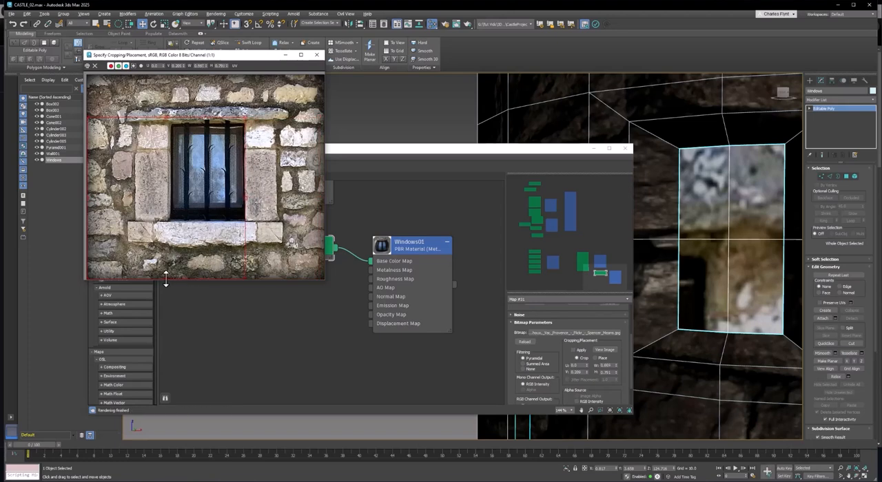
{"action": "left_click_drag", "start_coordinate": [166, 279], "coordinate": [172, 222]}
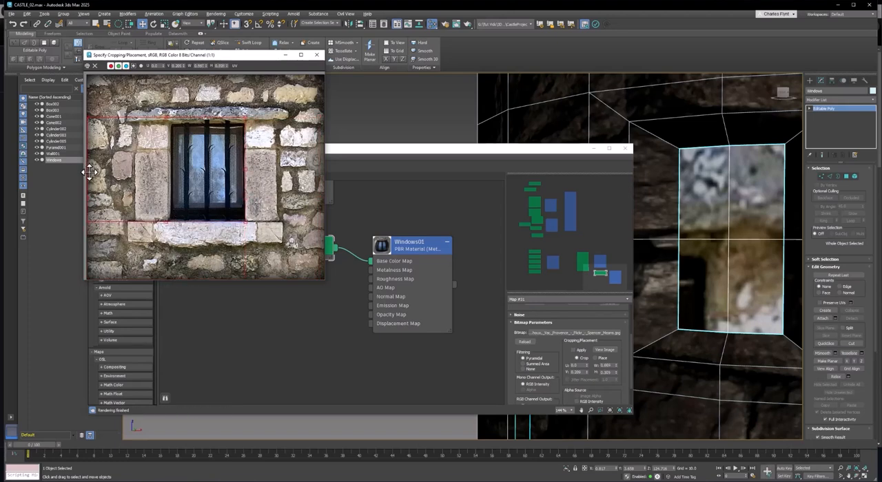
{"action": "left_click_drag", "start_coordinate": [89, 171], "coordinate": [170, 178]}
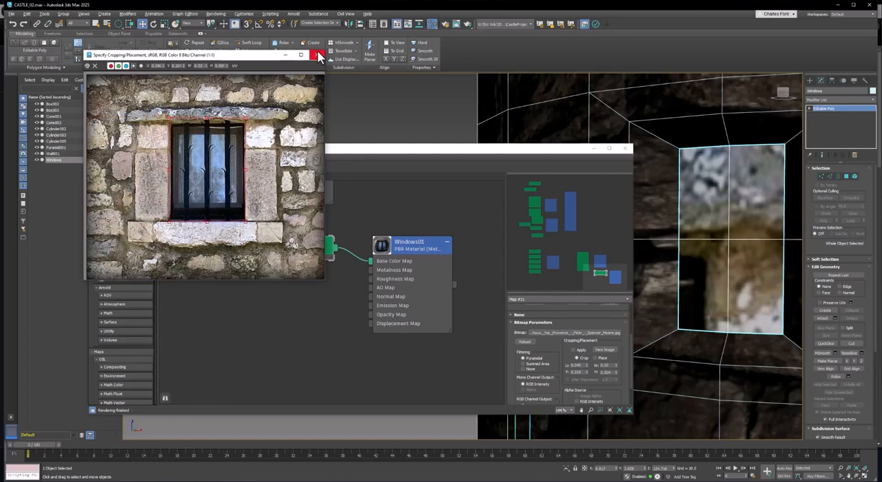
{"action": "left_click", "coordinate": [316, 55]}
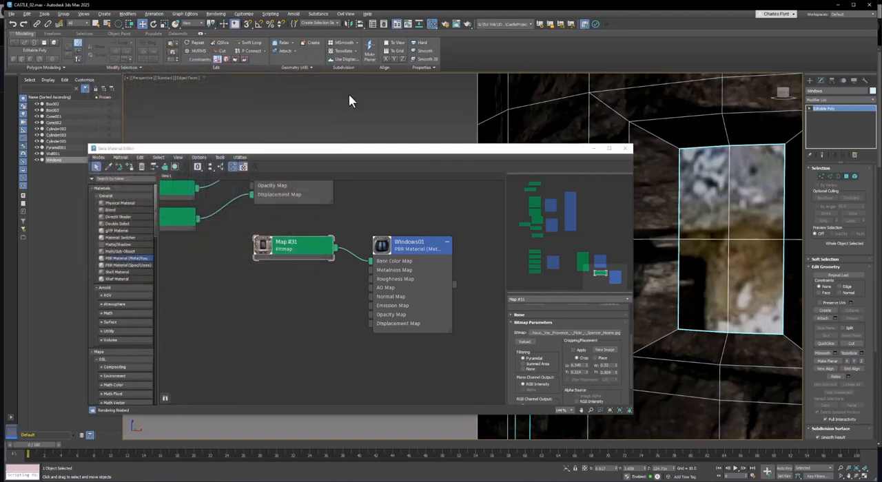
{"action": "left_click", "coordinate": [573, 349]}
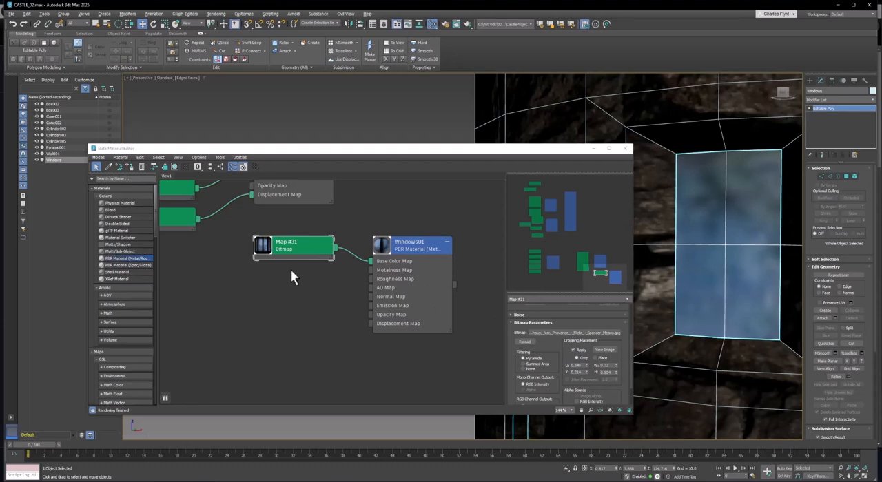
Enter polygon level on the Windows object and select only the four polygons of the upper window facing the view.
{"action": "left_click_drag", "start_coordinate": [558, 156], "coordinate": [496, 152]}
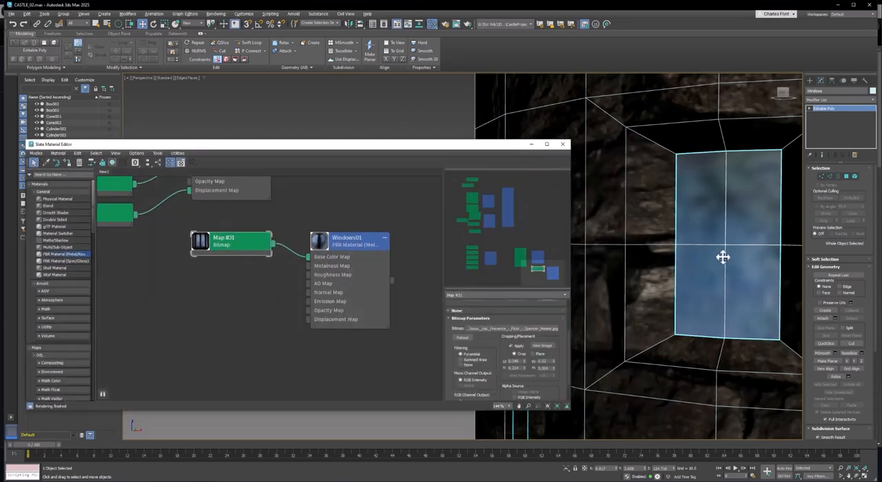
{"action": "scroll", "coordinate": [726, 269], "scroll_direction": "down", "scroll_amount": 5}
{"action": "scroll", "coordinate": [731, 281], "scroll_direction": "up", "scroll_amount": 5}
{"action": "middle_click_drag", "start_coordinate": [653, 243], "coordinate": [724, 281], "text": "alt"}
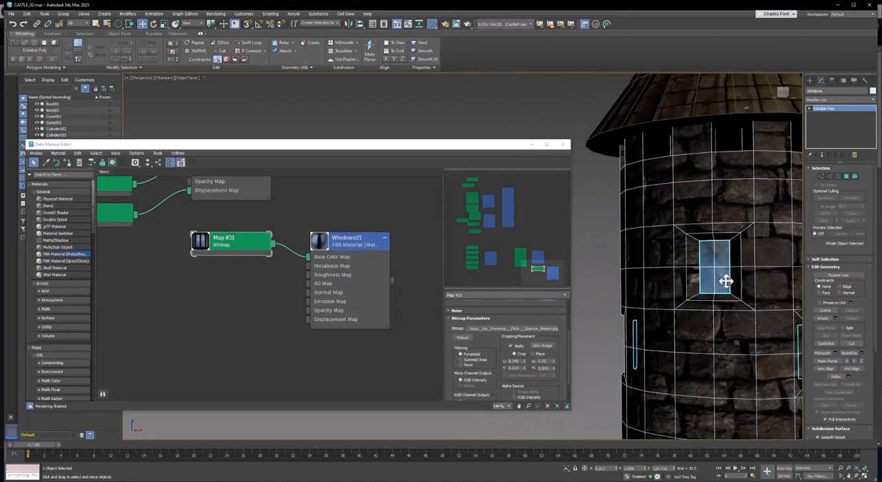
{"action": "scroll", "coordinate": [724, 281], "scroll_direction": "up", "scroll_amount": 5}
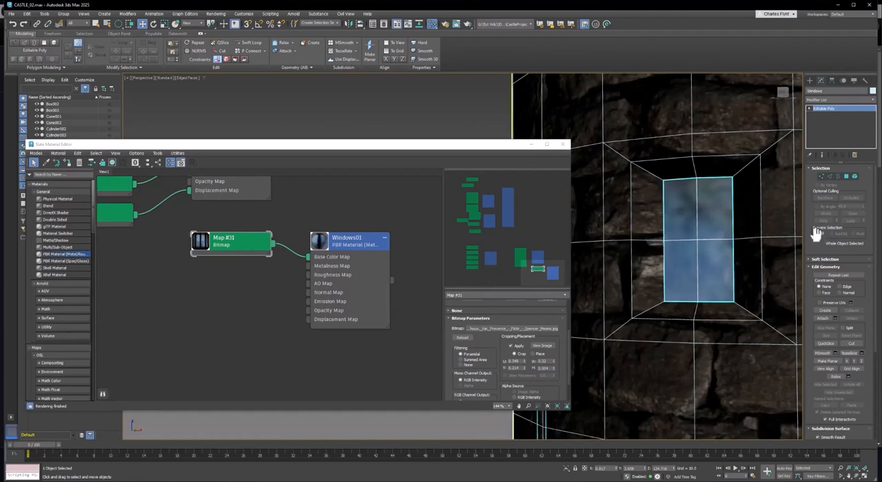
{"action": "left_click", "coordinate": [846, 177]}
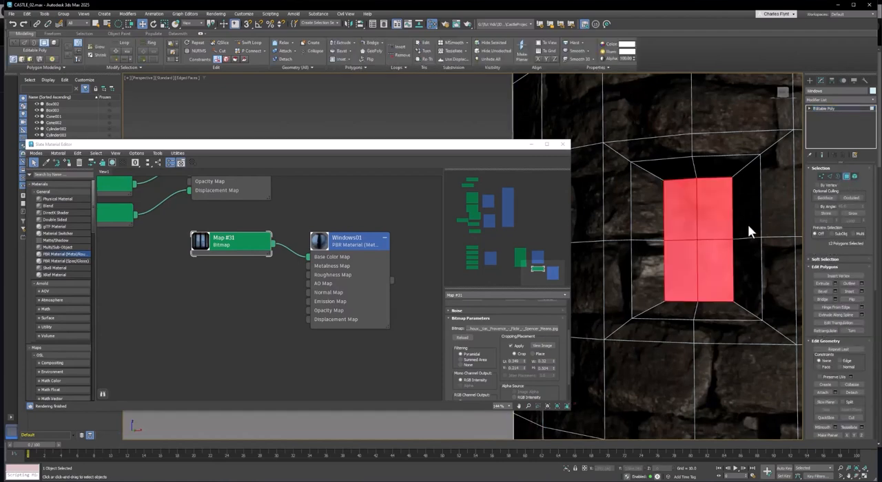
{"action": "left_click", "coordinate": [680, 213]}
{"action": "left_click", "coordinate": [715, 205], "text": "ctrl"}
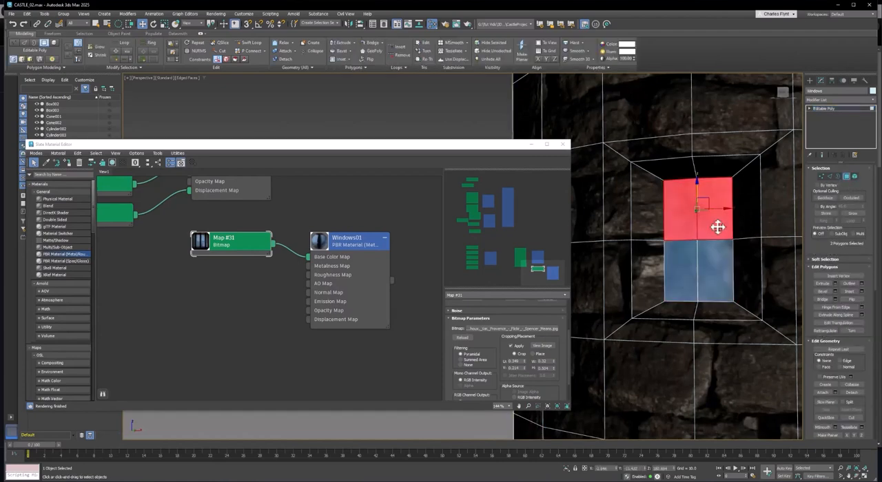
{"action": "left_click", "coordinate": [714, 252], "text": "ctrl"}
{"action": "left_click", "coordinate": [693, 260], "text": "ctrl"}
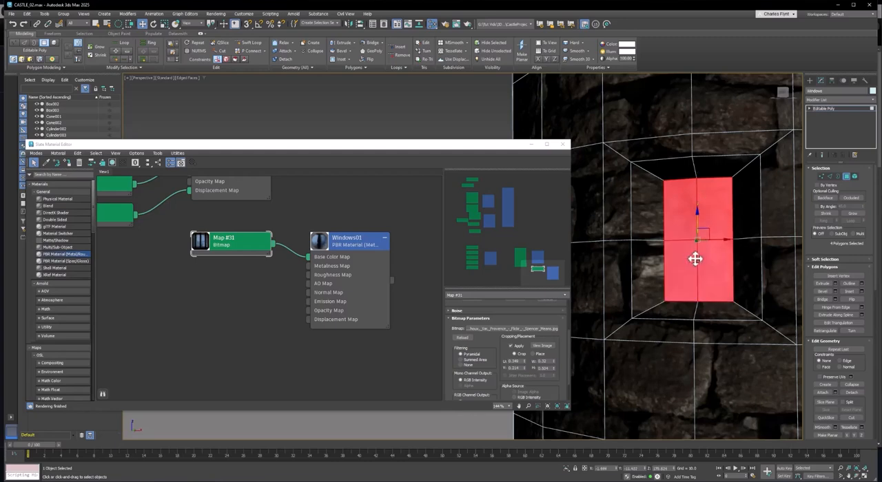
{"action": "left_click", "coordinate": [830, 99]}
{"action": "scroll", "coordinate": [847, 427], "scroll_direction": "down", "scroll_amount": 18}
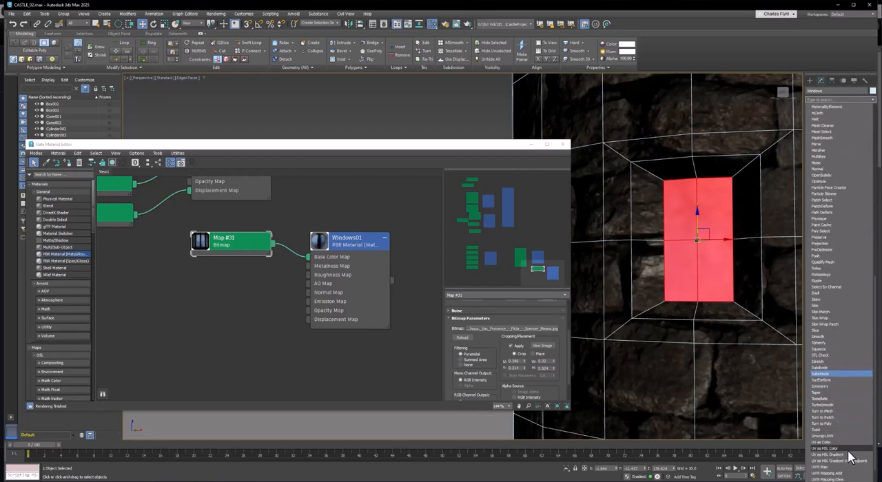
{"action": "left_click", "coordinate": [858, 433]}
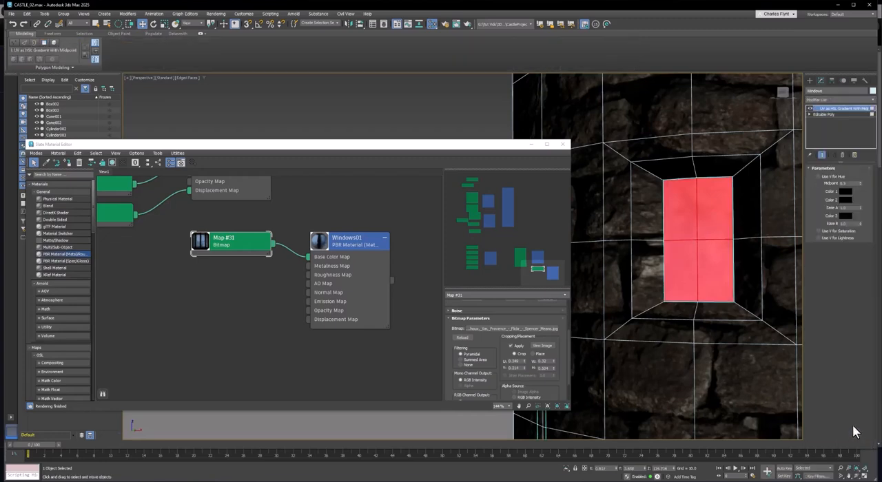
{"action": "key", "text": "ctrl+z"}
Add a UVW Map modifier to the four selected window polygons.
{"action": "left_click", "coordinate": [841, 99]}
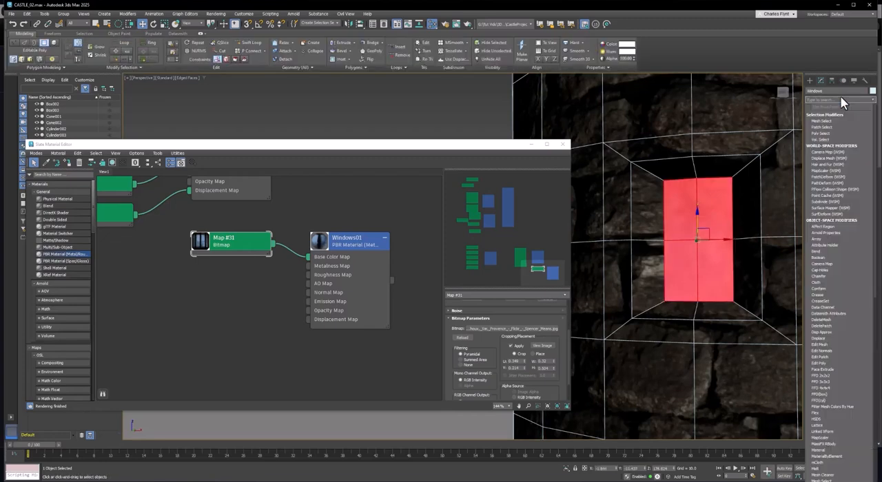
{"action": "type", "text": "UVW"}
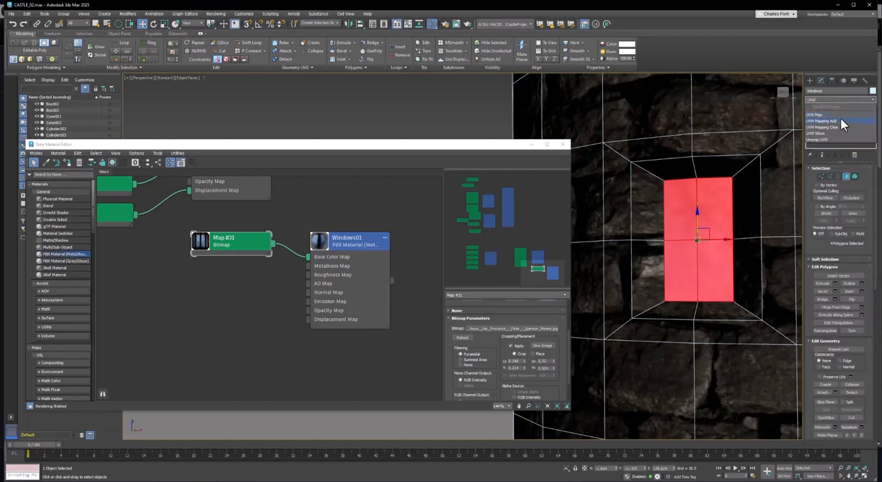
{"action": "left_click", "coordinate": [835, 113]}
{"action": "scroll", "coordinate": [728, 252], "scroll_direction": "up", "scroll_amount": 5}
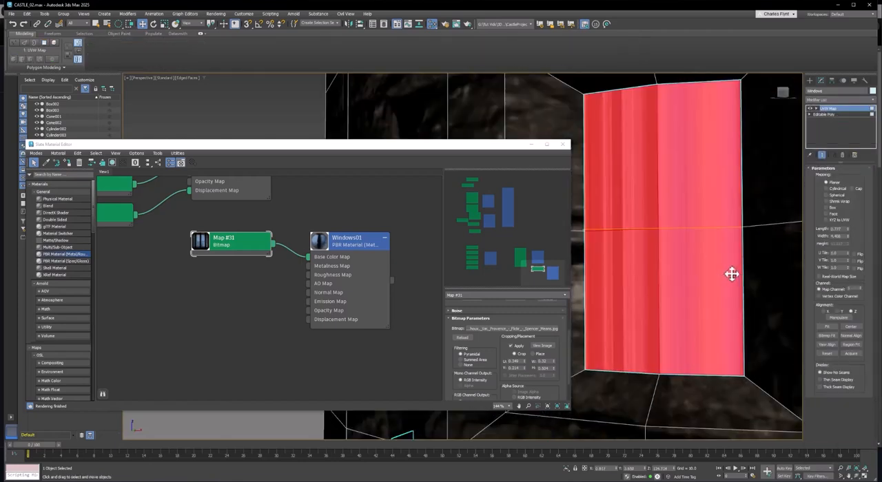
{"action": "middle_click_drag", "start_coordinate": [731, 275], "coordinate": [742, 234], "text": "alt"}
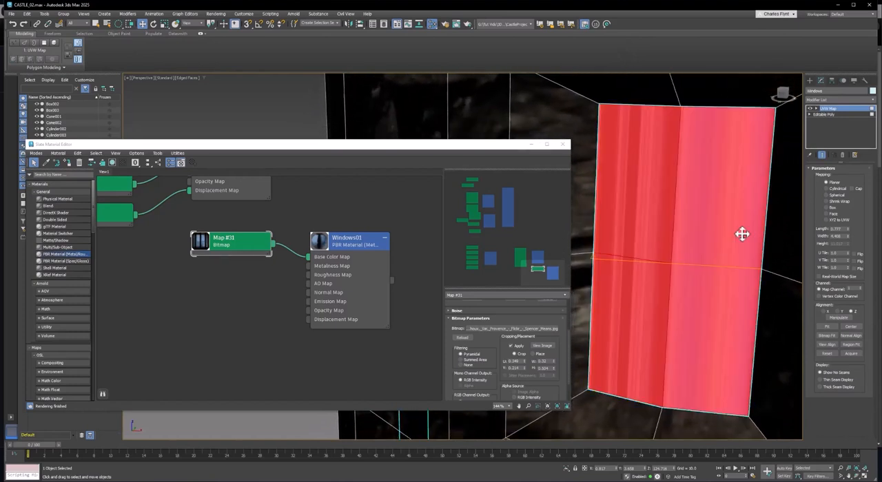
Compare the X and Y alignments of the planar mapping on the window and keep Y.
{"action": "left_click", "coordinate": [836, 309]}
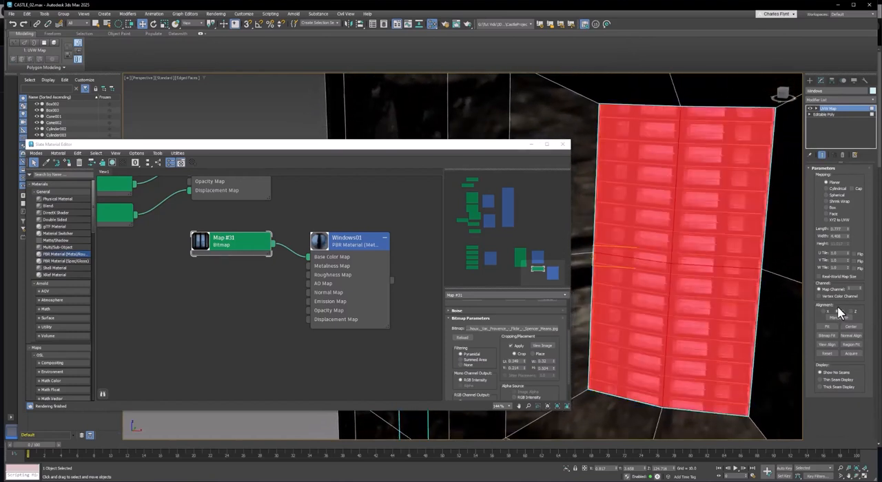
{"action": "left_click", "coordinate": [822, 309]}
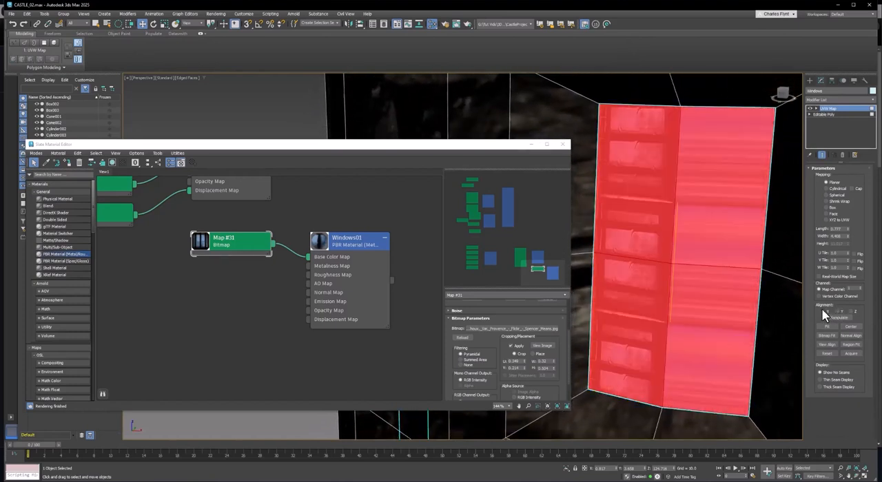
{"action": "left_click", "coordinate": [836, 309]}
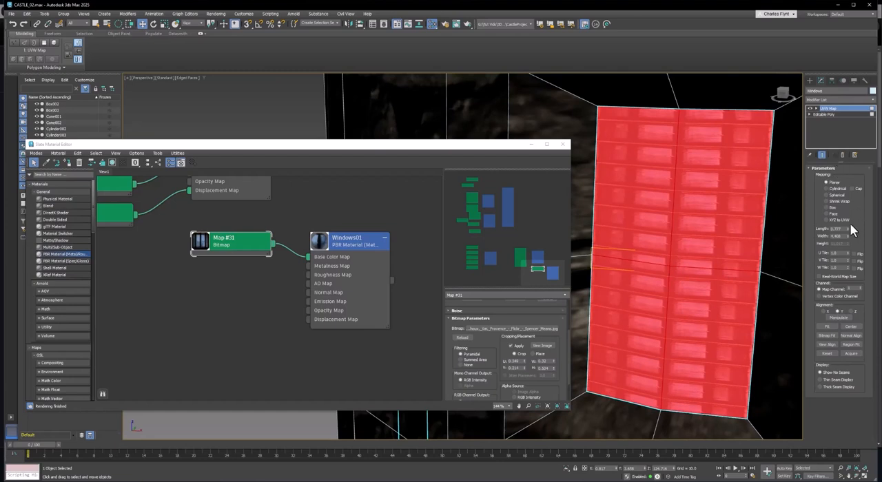
Fit the Y-aligned planar mapping to the upper window by raising its length to about 11.28 and fine-tuning its width.
{"action": "left_click_drag", "start_coordinate": [848, 228], "coordinate": [861, 55]}
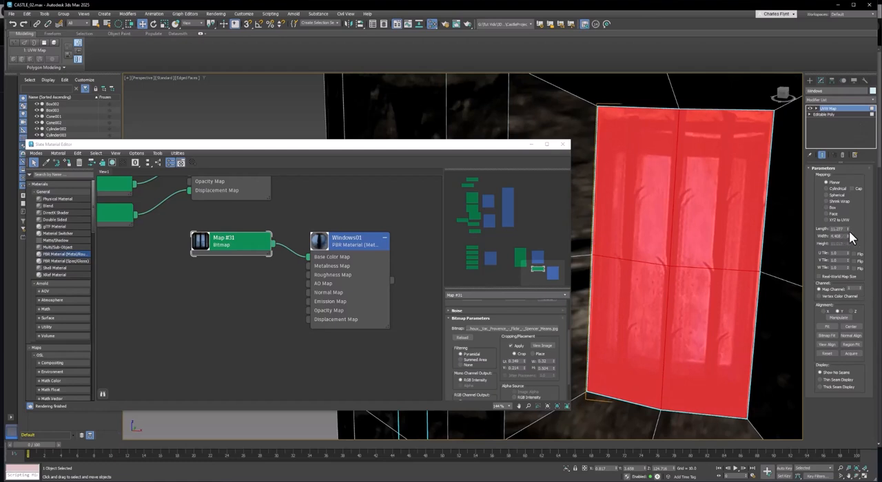
{"action": "left_click_drag", "start_coordinate": [848, 236], "coordinate": [861, 238]}
{"action": "scroll", "coordinate": [707, 366], "scroll_direction": "down", "scroll_amount": 3}
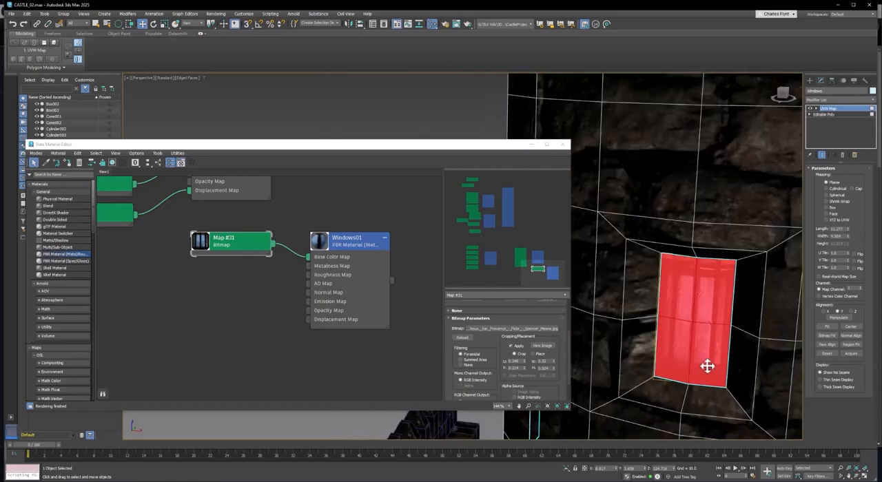
Add an Edit Poly modifier to the Windows object and select the four polygons of the lower front window at polygon level.
{"action": "middle_click_drag", "start_coordinate": [706, 367], "coordinate": [697, 339]}
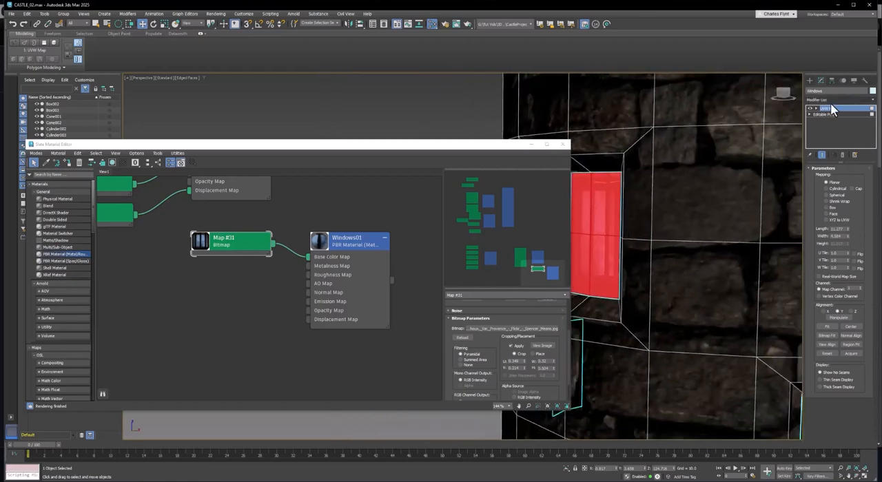
{"action": "scroll", "coordinate": [665, 313], "scroll_direction": "down", "scroll_amount": 5}
{"action": "middle_click_drag", "start_coordinate": [722, 359], "coordinate": [696, 363]}
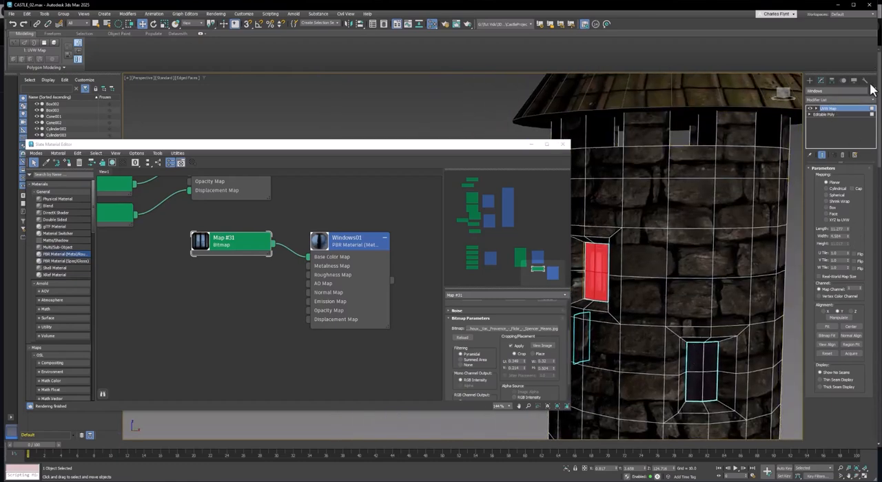
{"action": "left_click", "coordinate": [852, 100]}
{"action": "type", "text": "edi"}
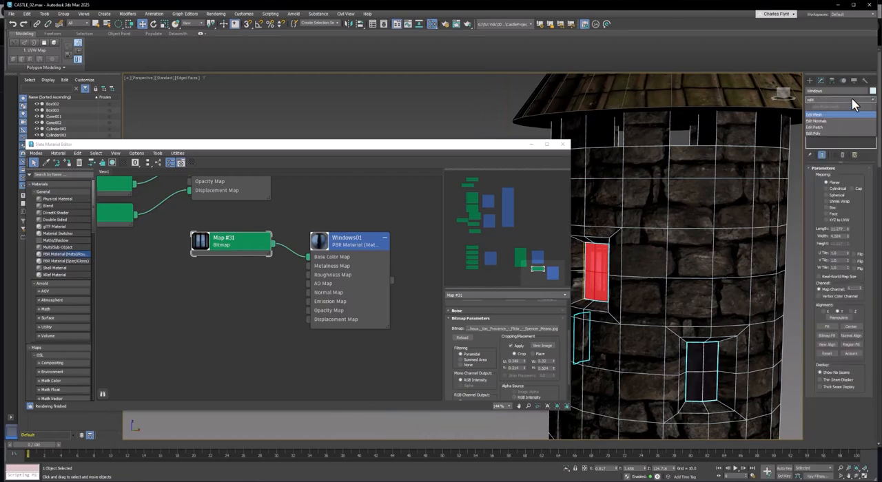
{"action": "left_click", "coordinate": [854, 134]}
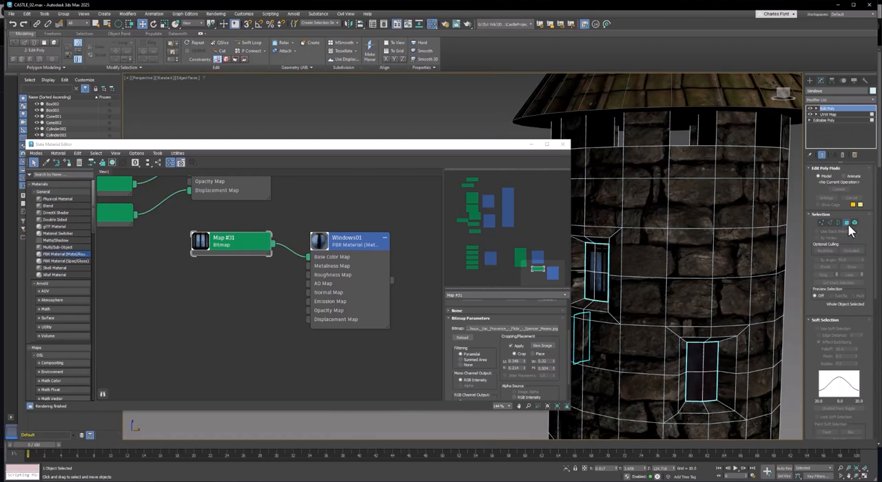
{"action": "left_click", "coordinate": [848, 224]}
{"action": "left_click", "coordinate": [698, 357]}
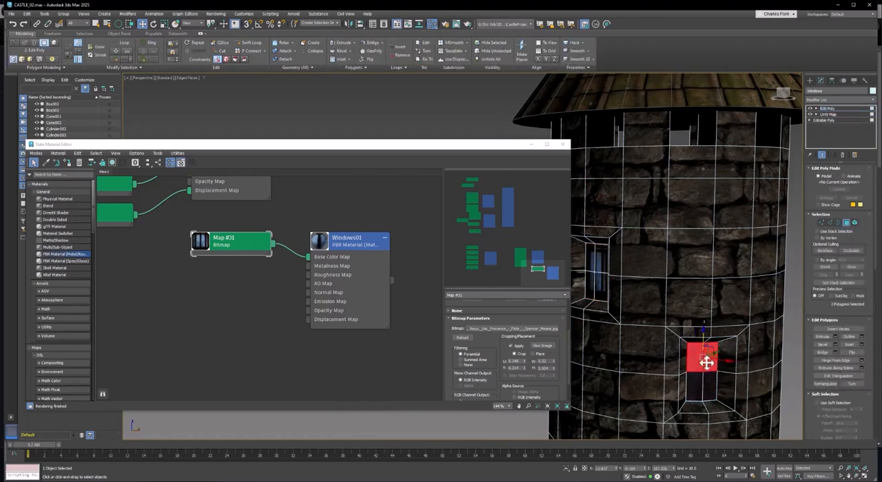
{"action": "left_click", "coordinate": [708, 380], "text": "ctrl"}
Add a UVW Map modifier to the lower front window's four selected polygons.
{"action": "scroll", "coordinate": [719, 363], "scroll_direction": "up", "scroll_amount": 5}
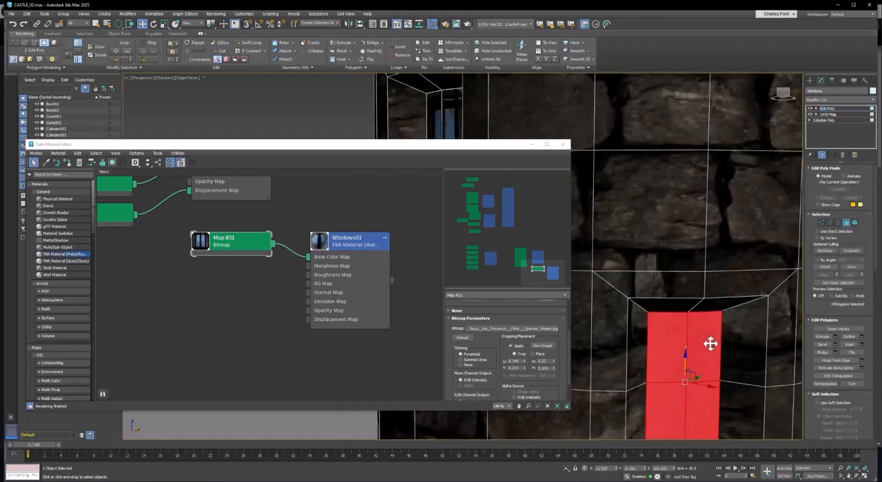
{"action": "left_click", "coordinate": [835, 99]}
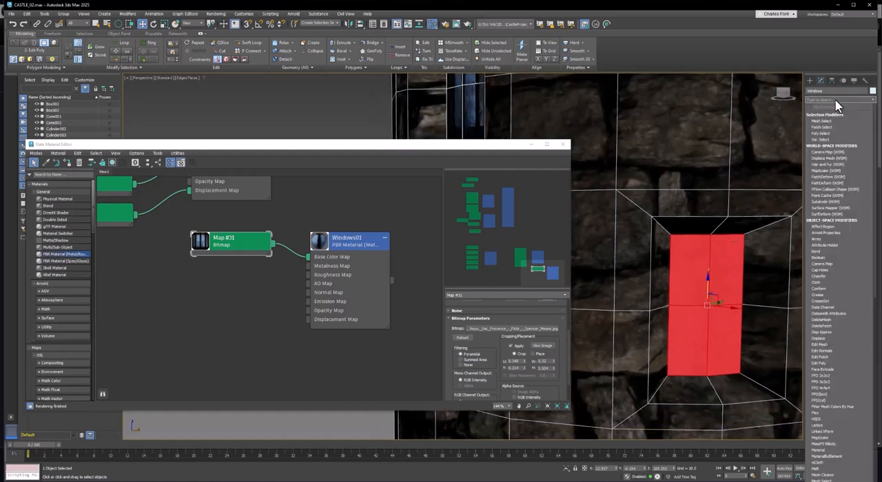
{"action": "type", "text": "UVW"}
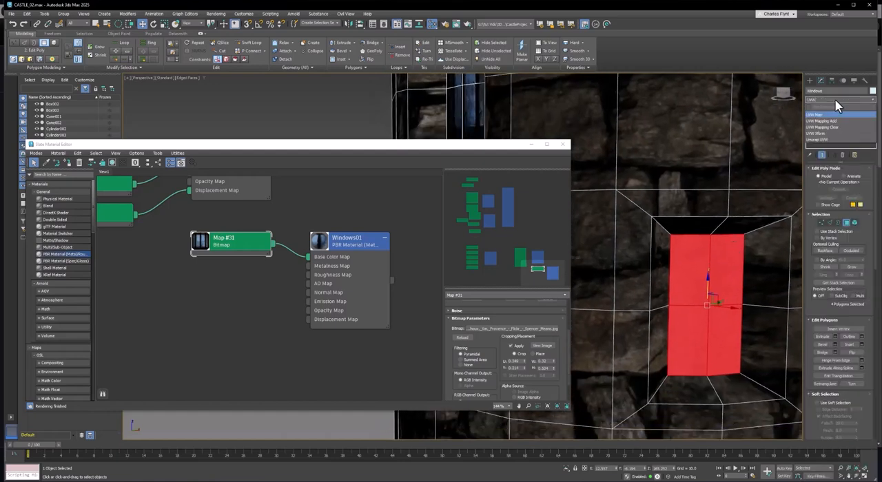
{"action": "key", "text": "Return"}
Align the lower window's planar mapping to Y and enlarge its length and width until one barred image fills the opening.
{"action": "scroll", "coordinate": [757, 315], "scroll_direction": "up", "scroll_amount": 3}
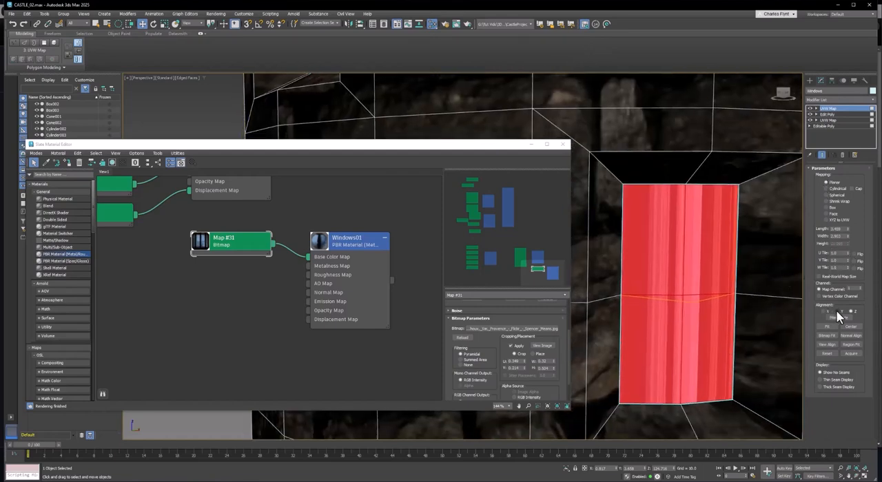
{"action": "left_click", "coordinate": [838, 310]}
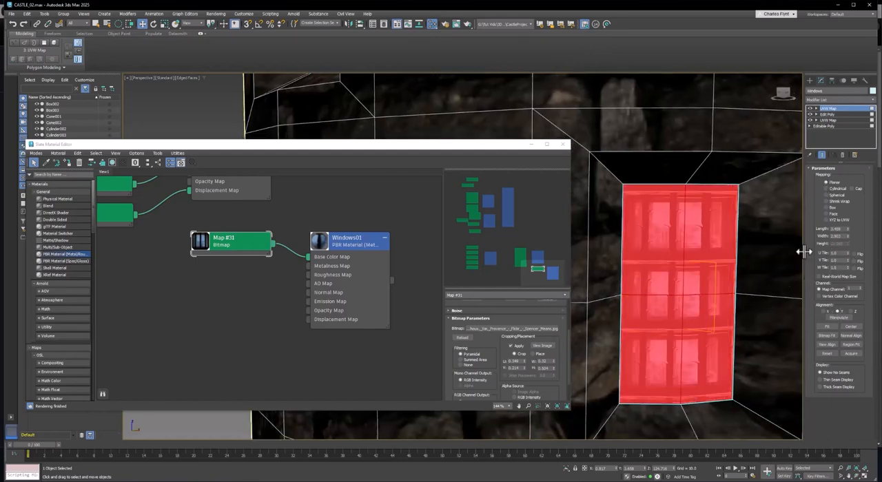
{"action": "left_click_drag", "start_coordinate": [848, 229], "coordinate": [873, 153]}
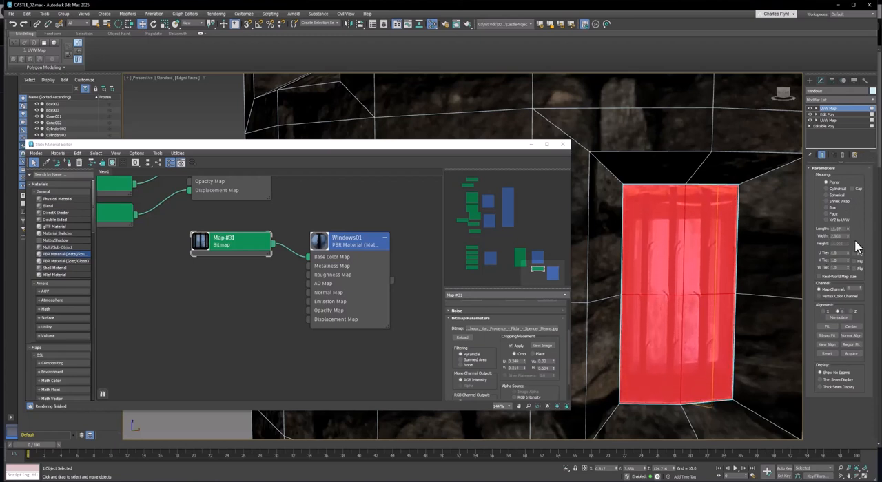
{"action": "left_click_drag", "start_coordinate": [847, 233], "coordinate": [857, 221]}
{"action": "middle_click_drag", "start_coordinate": [766, 298], "coordinate": [716, 350], "text": "alt"}
{"action": "key", "text": "super"}
Rotate the lower window's mapping gizmo parallel to its face, then widen the mapping and set its length to about 12.
{"action": "left_click", "coordinate": [817, 108]}
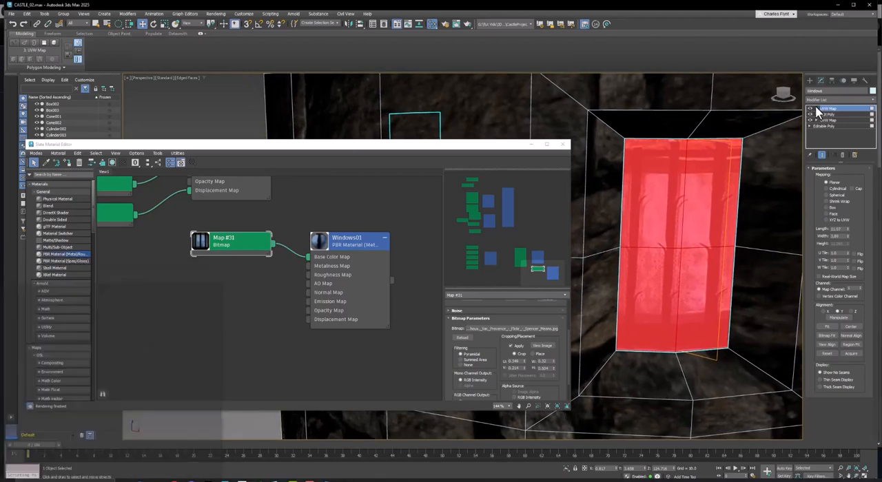
{"action": "left_click", "coordinate": [829, 115]}
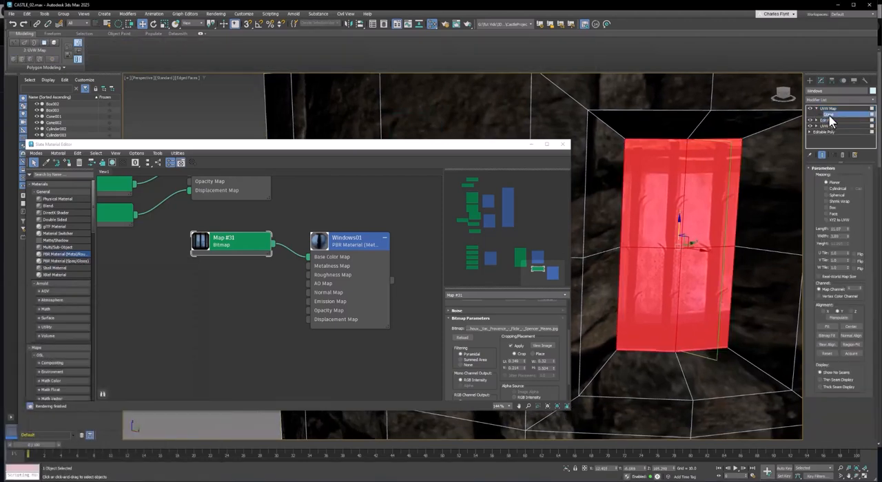
{"action": "left_click", "coordinate": [153, 24]}
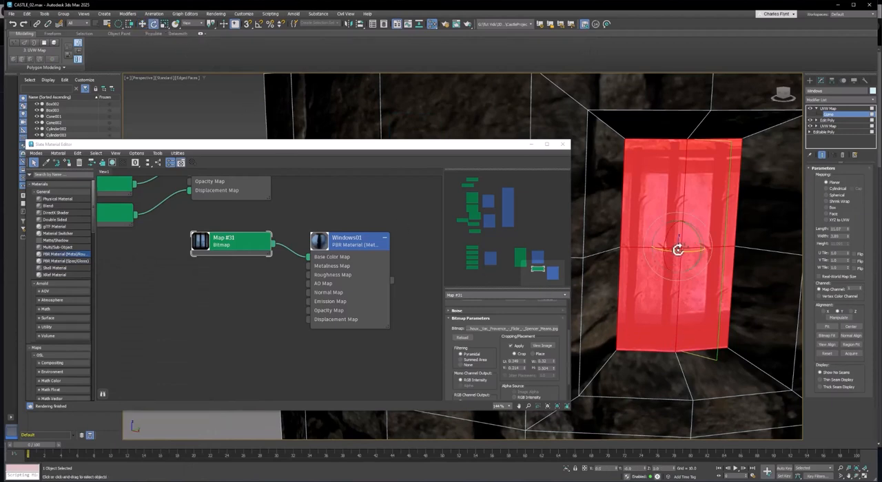
{"action": "left_click_drag", "start_coordinate": [677, 250], "coordinate": [712, 235]}
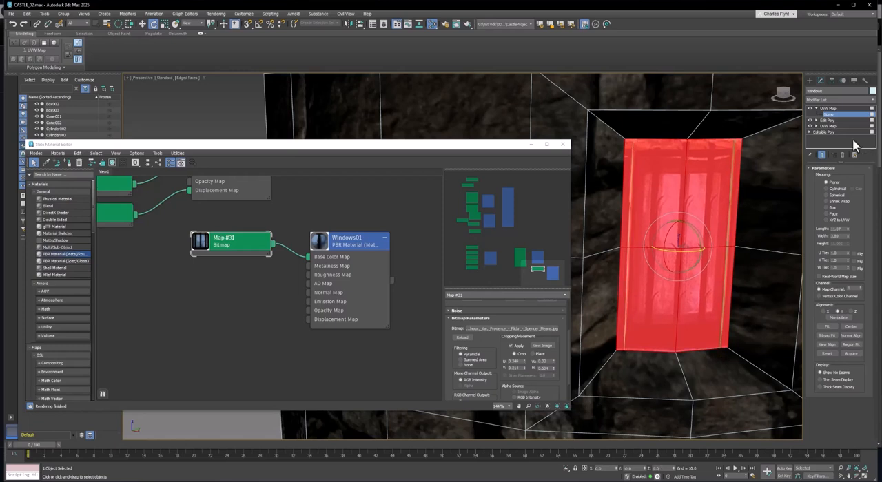
{"action": "left_click", "coordinate": [840, 108]}
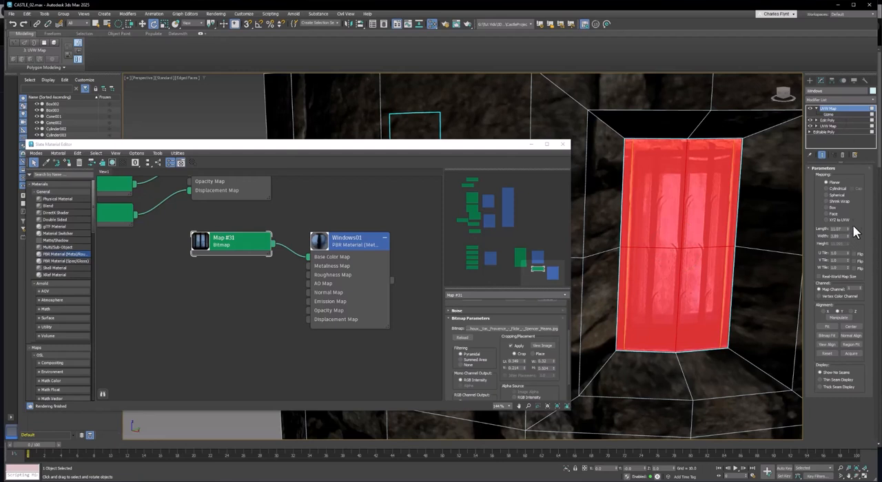
{"action": "left_click_drag", "start_coordinate": [848, 235], "coordinate": [853, 216]}
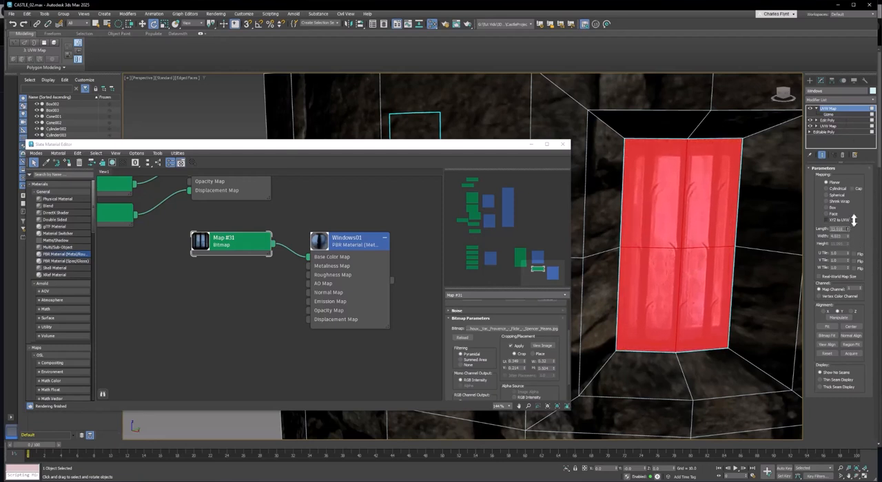
Add another Edit Poly modifier and select the four polygons of the unmapped window farther around the tower.
{"action": "scroll", "coordinate": [536, 262], "scroll_direction": "down", "scroll_amount": 1}
{"action": "scroll", "coordinate": [642, 288], "scroll_direction": "down", "scroll_amount": 5}
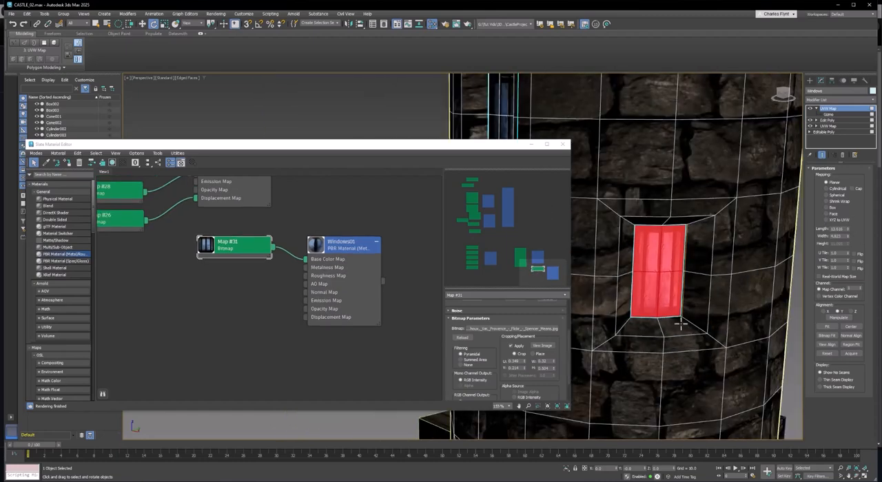
{"action": "middle_click_drag", "start_coordinate": [620, 307], "coordinate": [800, 308], "text": "alt"}
{"action": "left_click", "coordinate": [839, 101]}
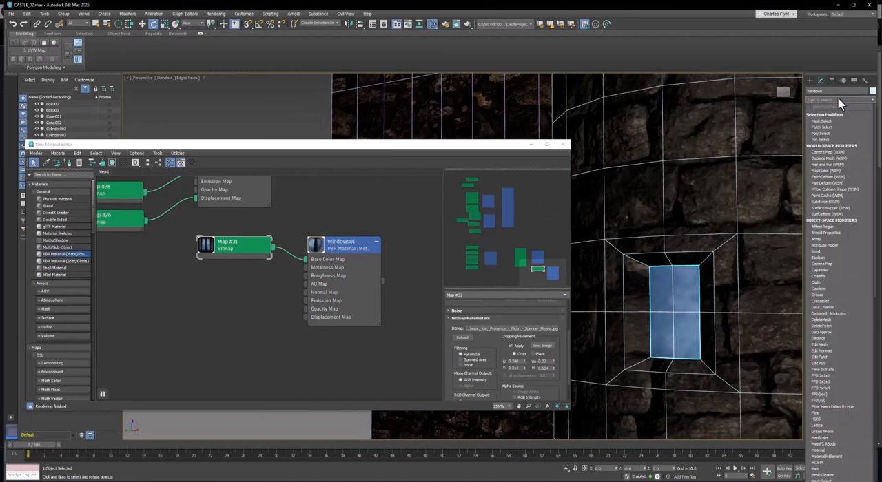
{"action": "type", "text": "edit"}
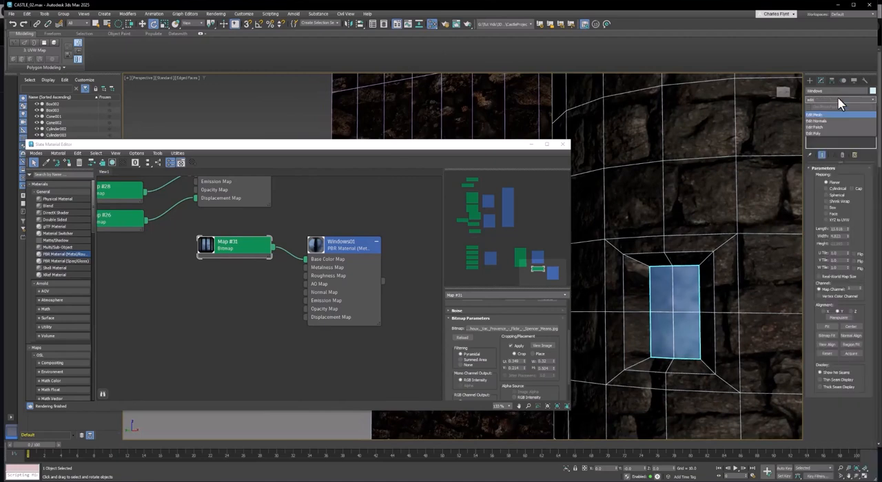
{"action": "left_click", "coordinate": [850, 131]}
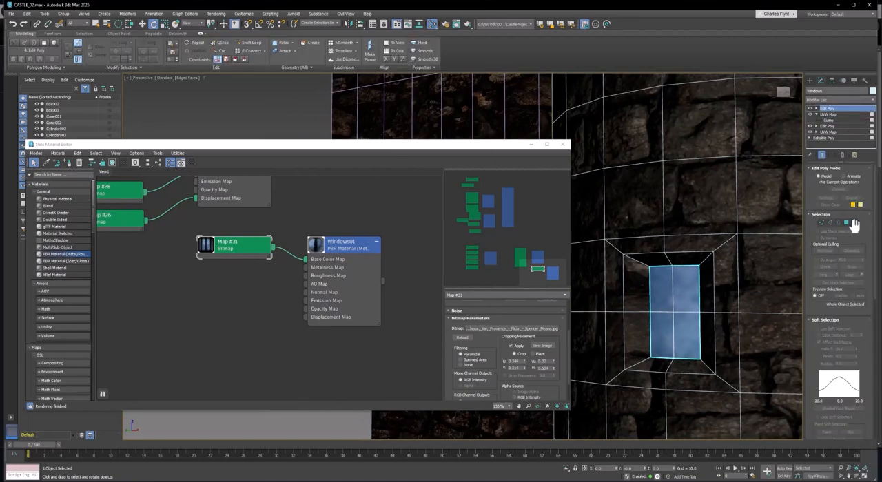
{"action": "left_click", "coordinate": [847, 223]}
{"action": "left_click", "coordinate": [665, 293]}
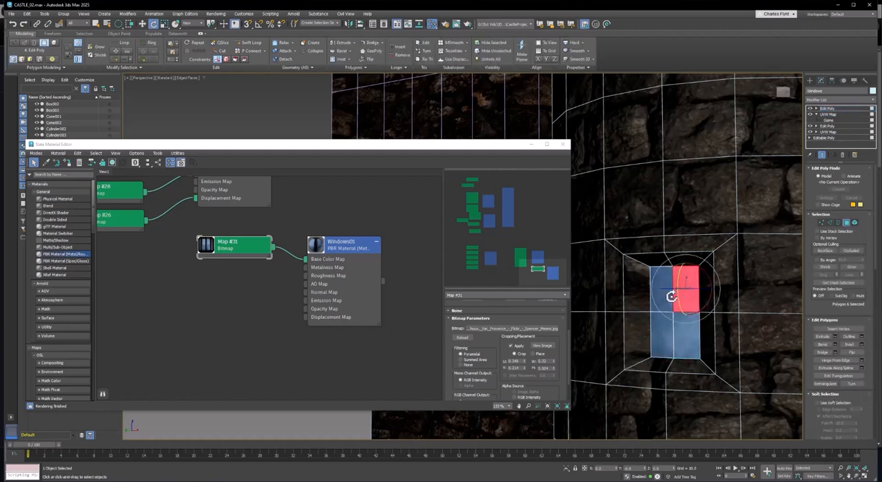
{"action": "left_click", "coordinate": [668, 333], "text": "ctrl"}
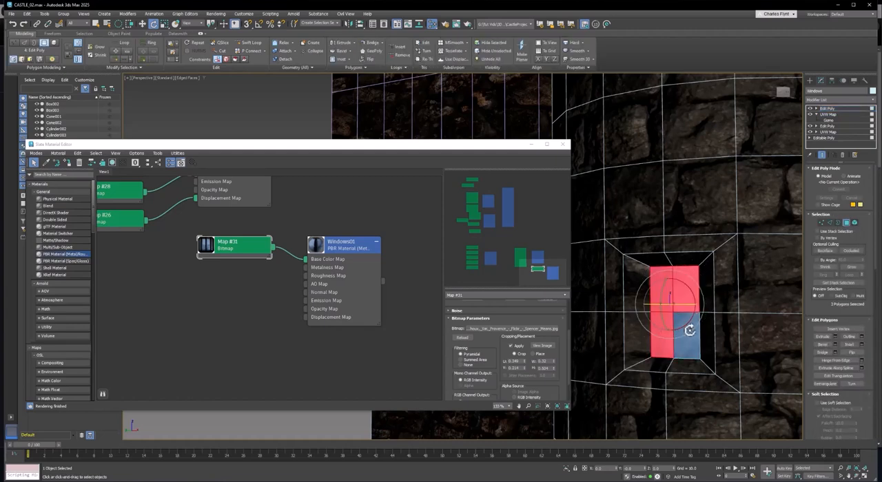
Add a UVW Map modifier to the third window's four selected polygons.
{"action": "left_click", "coordinate": [844, 97]}
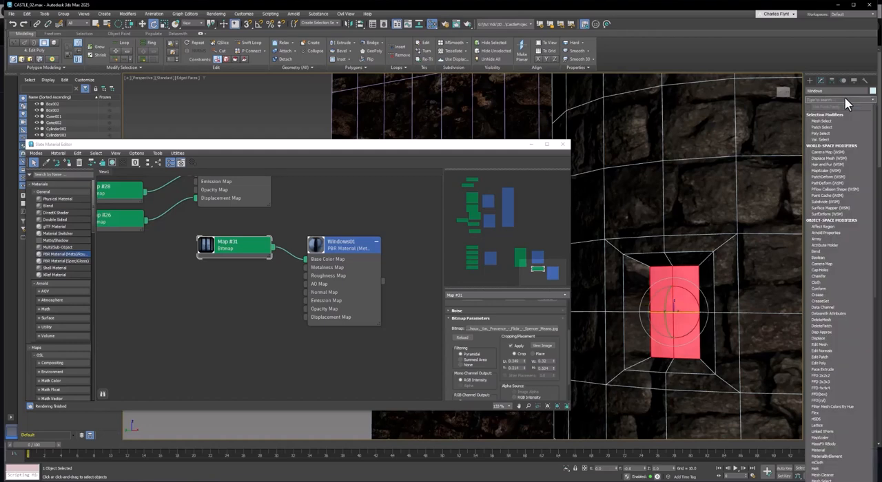
{"action": "type", "text": "uvw"}
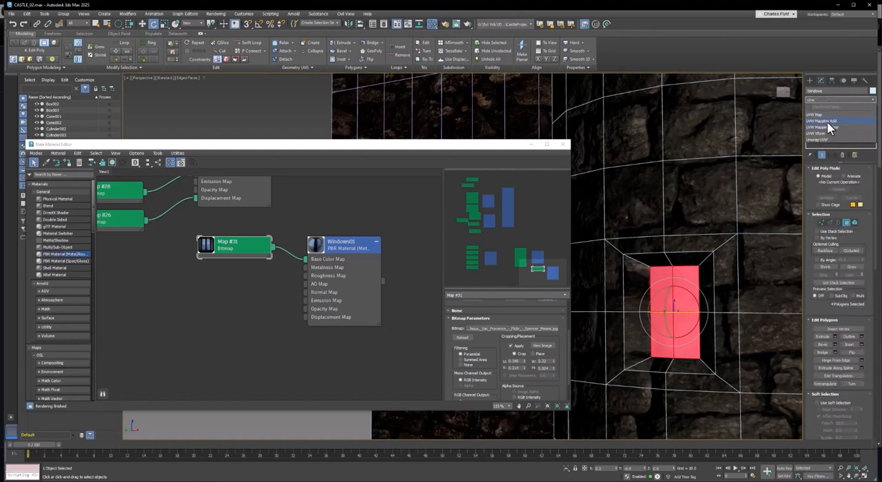
{"action": "left_click", "coordinate": [828, 115]}
Try Y alignment on the third window's planar mapping, with a length of about 10.5 and an enlarged width.
{"action": "scroll", "coordinate": [693, 314], "scroll_direction": "up", "scroll_amount": 5}
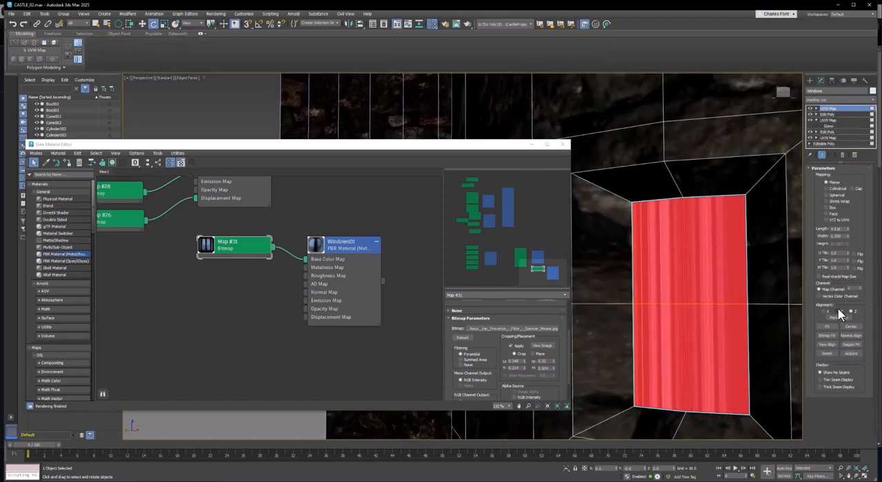
{"action": "left_click", "coordinate": [837, 308]}
{"action": "middle_click_drag", "start_coordinate": [654, 285], "coordinate": [673, 266], "text": "alt"}
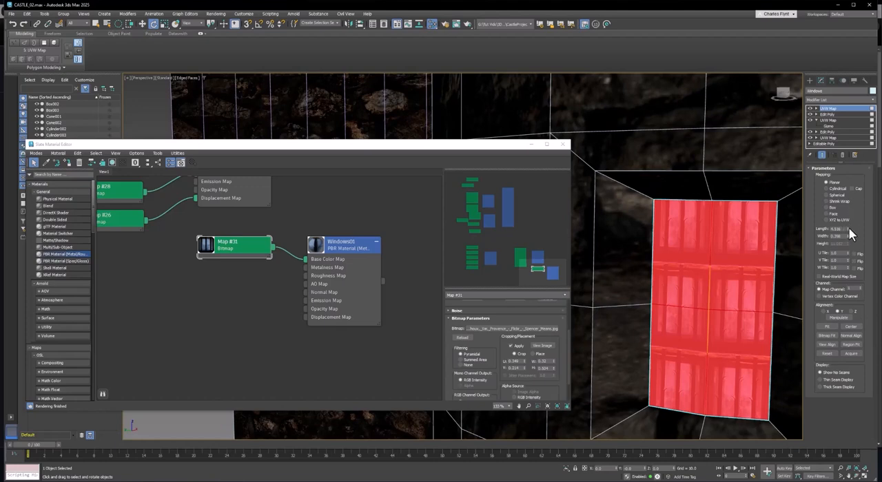
{"action": "left_click_drag", "start_coordinate": [848, 228], "coordinate": [859, 194]}
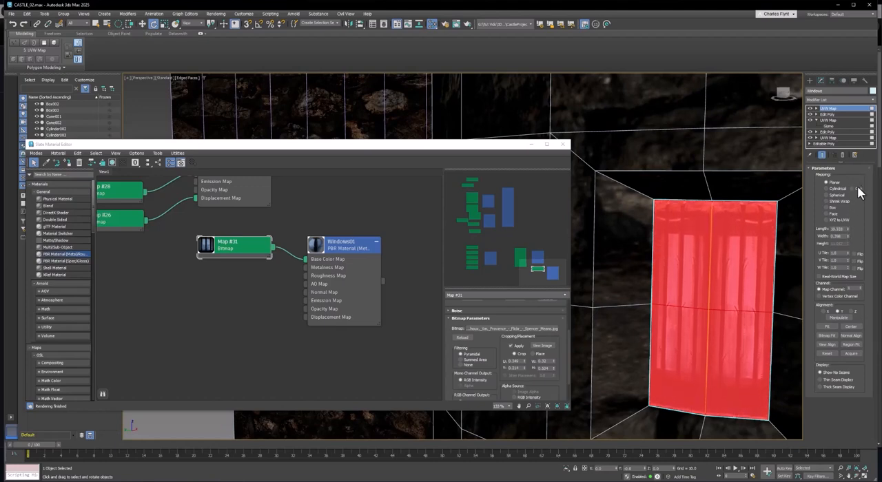
{"action": "mouse_move", "coordinate": [848, 237]}
{"action": "left_mouse_down"}
{"action": "mouse_move", "coordinate": [858, 215]}
{"action": "mouse_move", "coordinate": [859, 225]}
{"action": "left_mouse_up"}
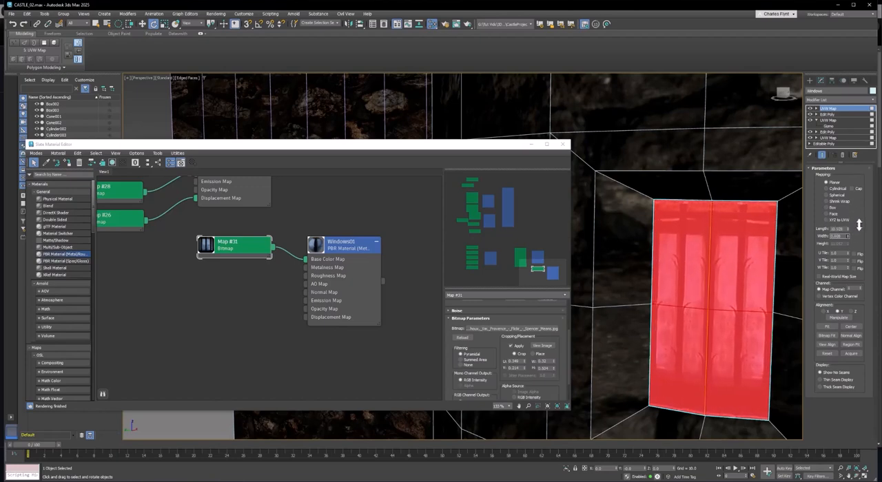
Switch the third window's mapping to X alignment and resize its length and width to the opening, with width about 10.4.
{"action": "left_click", "coordinate": [824, 311]}
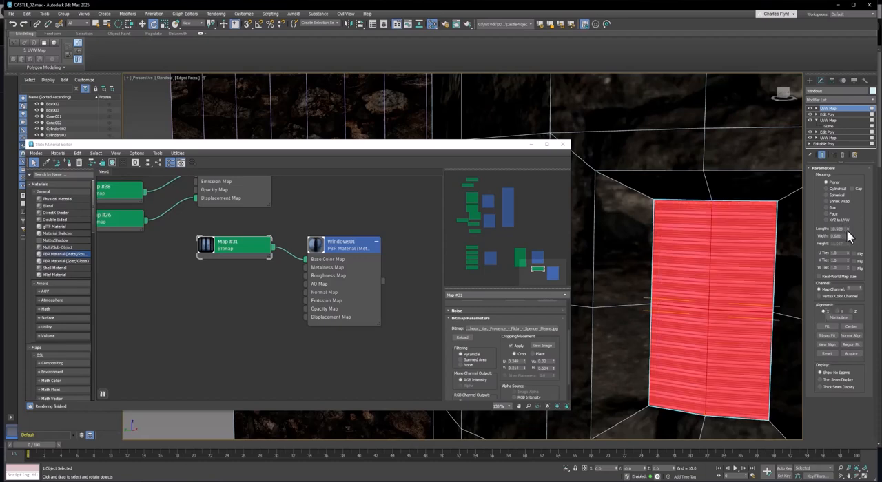
{"action": "left_click_drag", "start_coordinate": [848, 230], "coordinate": [854, 195]}
{"action": "left_click_drag", "start_coordinate": [847, 236], "coordinate": [876, 389]}
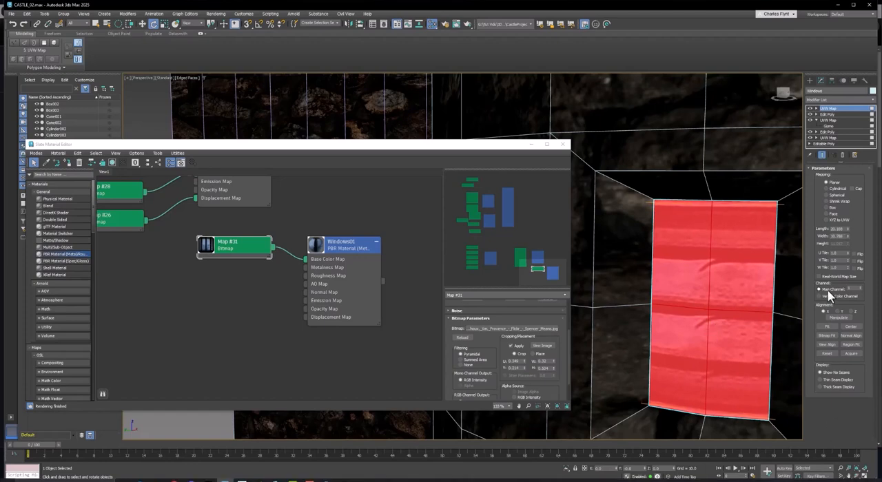
{"action": "left_click_drag", "start_coordinate": [851, 235], "coordinate": [865, 247]}
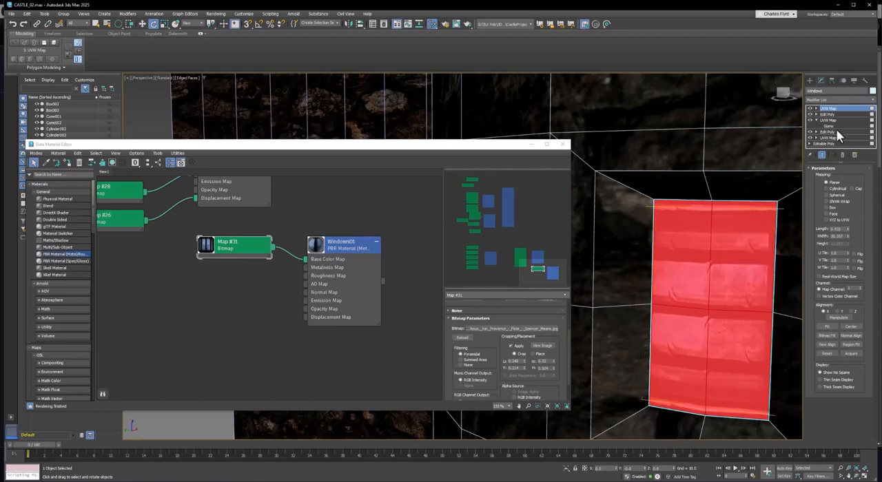
Rotate the third window's UVW Map gizmo a quarter turn so the bars run vertically, and refit its length and width to the opening.
{"action": "left_click", "coordinate": [817, 109]}
{"action": "left_click", "coordinate": [833, 115]}
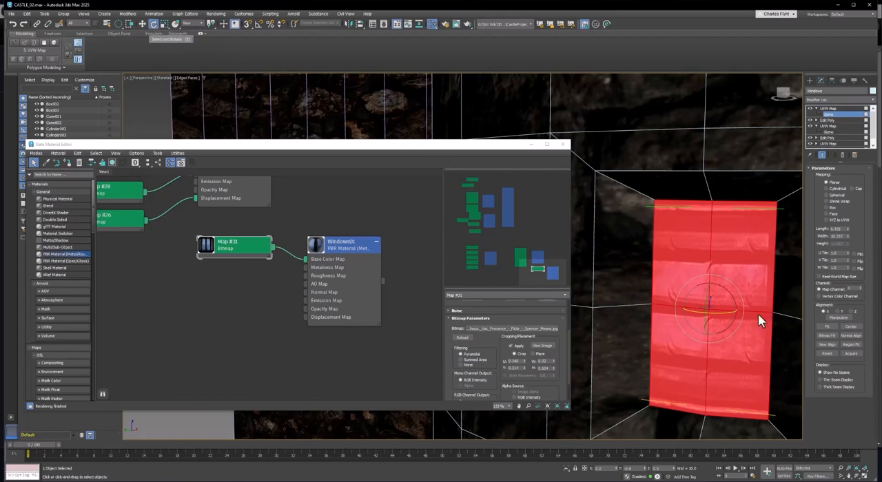
{"action": "left_click_drag", "start_coordinate": [726, 291], "coordinate": [768, 338]}
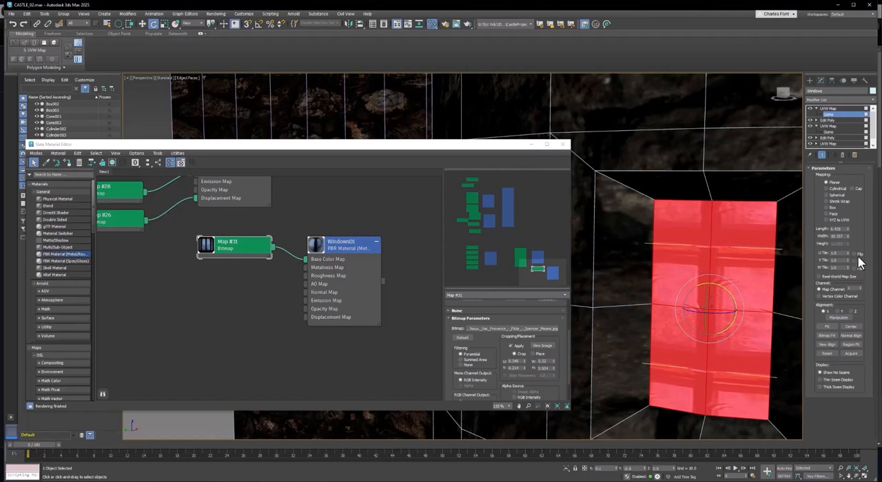
{"action": "left_click_drag", "start_coordinate": [848, 236], "coordinate": [856, 198]}
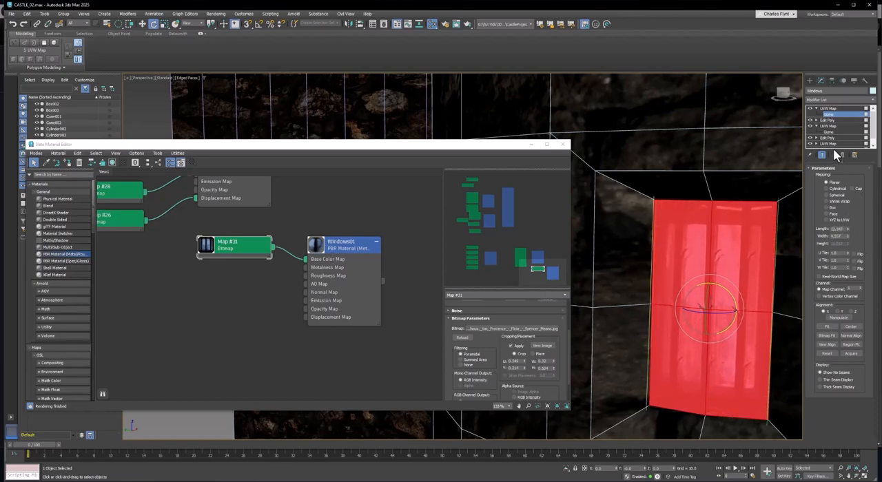
Leave gizmo editing and add another Edit Poly modifier above the third window's UVW Map.
{"action": "left_click", "coordinate": [838, 108]}
{"action": "left_click", "coordinate": [827, 100]}
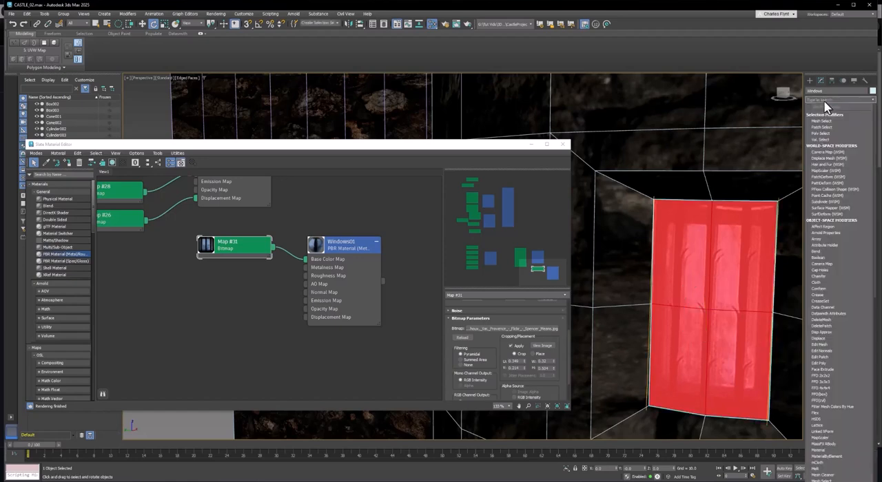
{"action": "type", "text": "edit"}
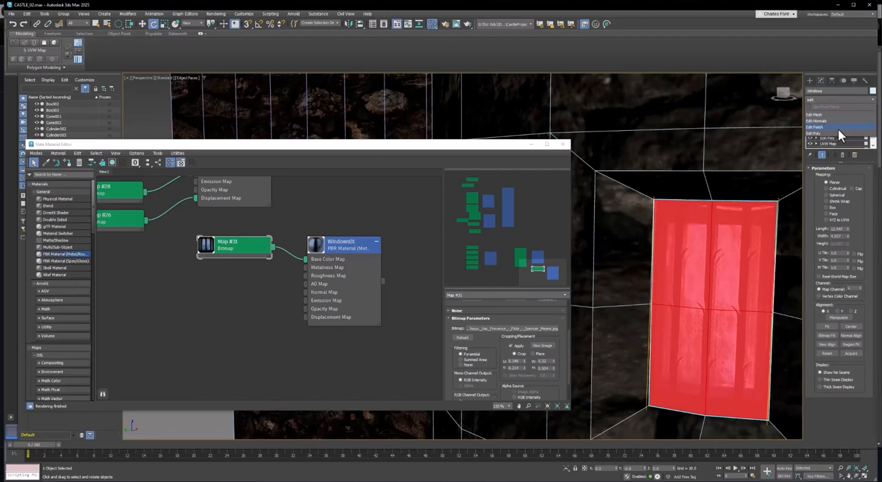
{"action": "left_click", "coordinate": [838, 132]}
Close the Slate Material Editor and examine the mapped windows and the tower down to its lower section.
{"action": "scroll", "coordinate": [694, 354], "scroll_direction": "down", "scroll_amount": 3}
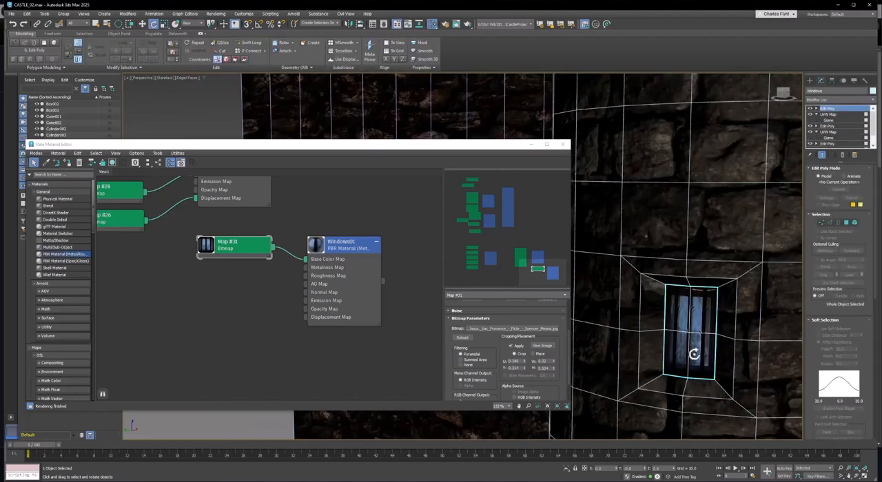
{"action": "scroll", "coordinate": [694, 354], "scroll_direction": "down", "scroll_amount": 5}
{"action": "middle_click_drag", "start_coordinate": [721, 365], "coordinate": [651, 296], "text": "alt"}
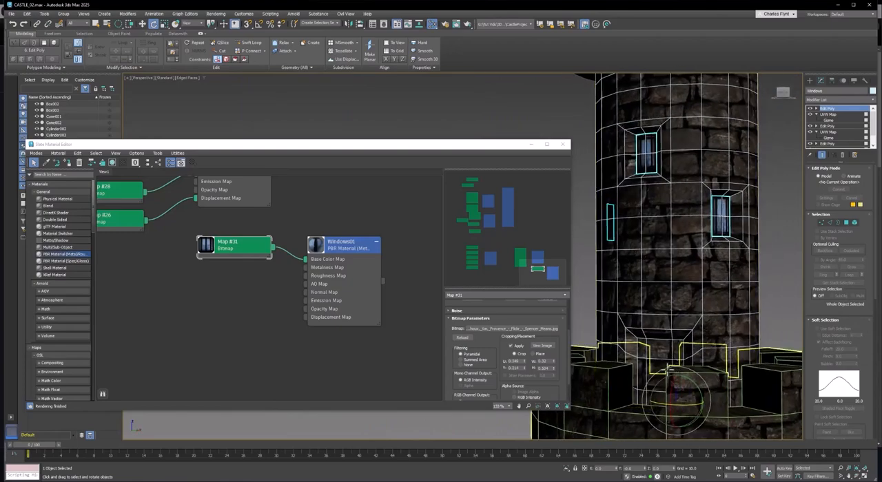
{"action": "left_click", "coordinate": [562, 144]}
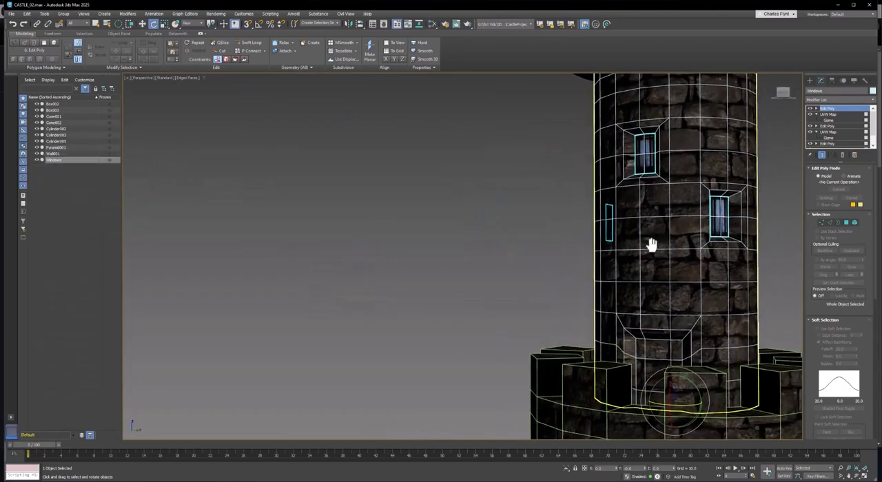
{"action": "middle_click_drag", "start_coordinate": [651, 245], "coordinate": [604, 276]}
{"action": "scroll", "coordinate": [596, 262], "scroll_direction": "down", "scroll_amount": 3}
{"action": "middle_click_drag", "start_coordinate": [603, 277], "coordinate": [561, 203]}
{"action": "scroll", "coordinate": [576, 363], "scroll_direction": "down", "scroll_amount": 3}
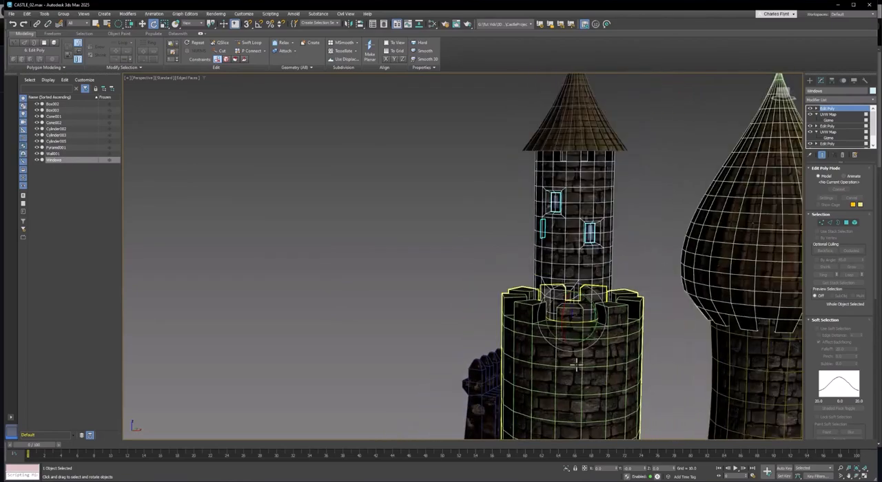
{"action": "middle_click_drag", "start_coordinate": [576, 364], "coordinate": [584, 238], "text": "alt"}
{"action": "scroll", "coordinate": [571, 345], "scroll_direction": "up", "scroll_amount": 3}
{"action": "scroll", "coordinate": [576, 264], "scroll_direction": "down", "scroll_amount": 3}
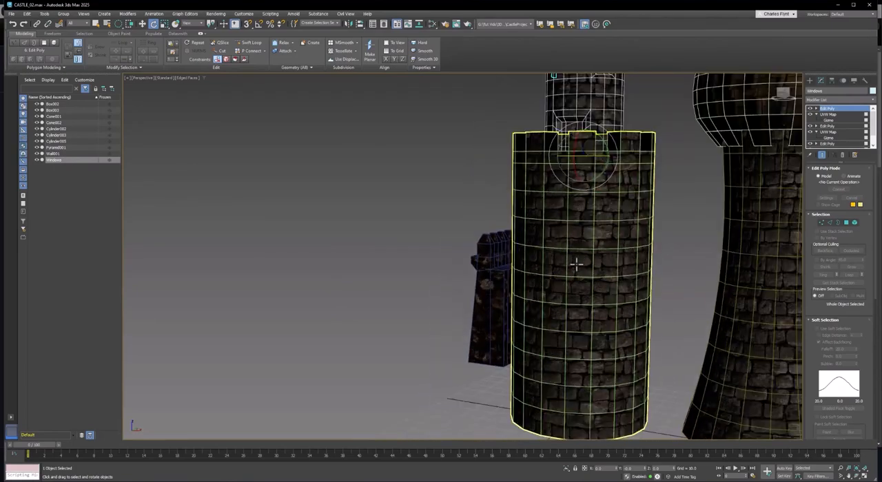